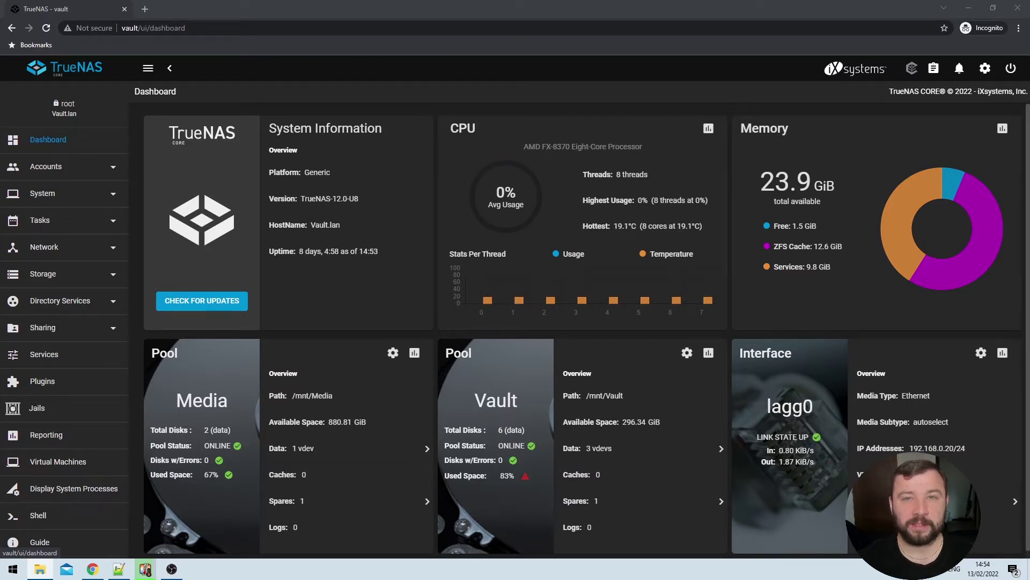
# Show the Accounts Groups list, which includes Torrent-Group with GID 921
pyautogui.click(98, 172)
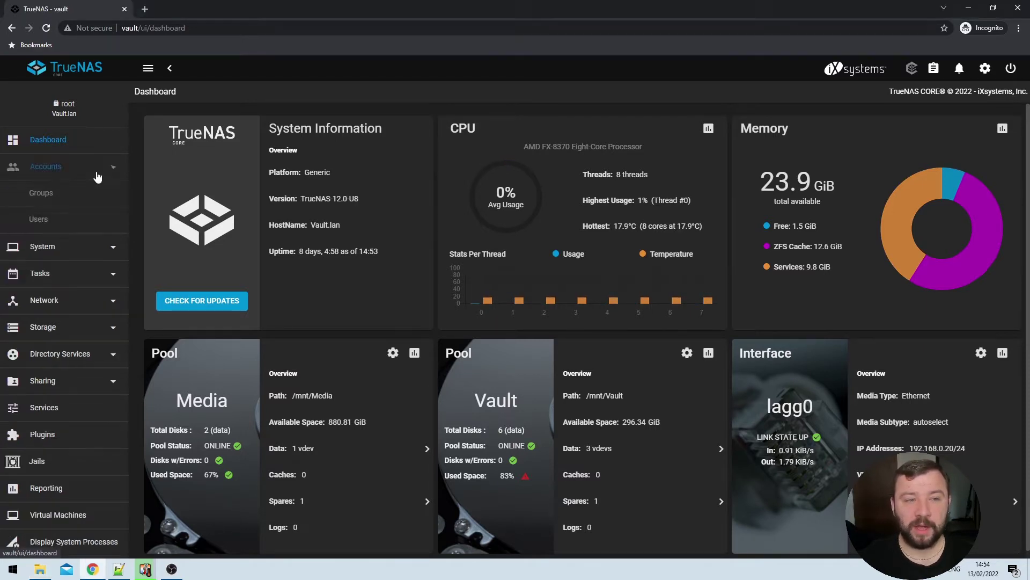
pyautogui.click(86, 195)
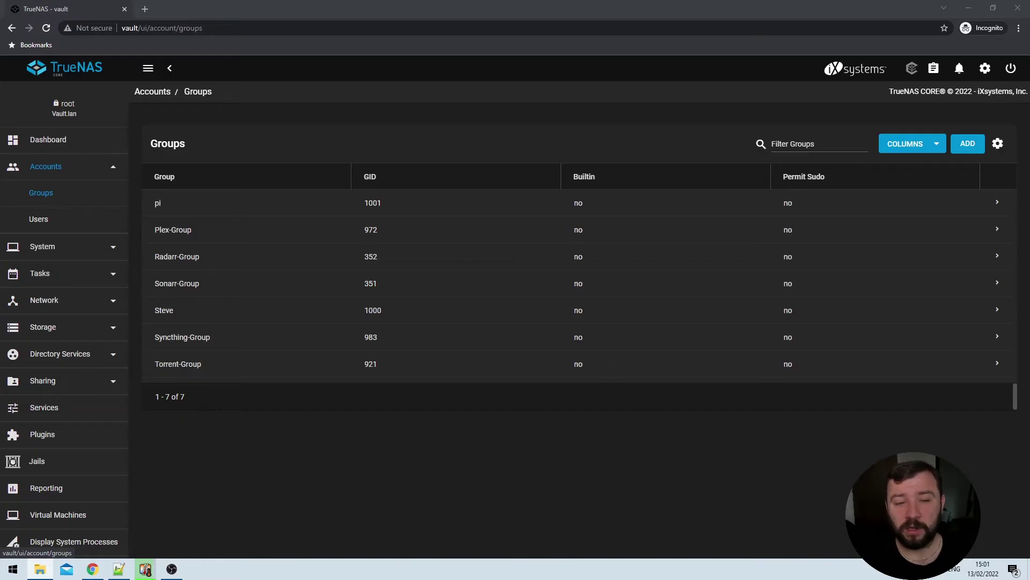
pyautogui.moveTo(218, 360); pyautogui.dragTo(146, 366)
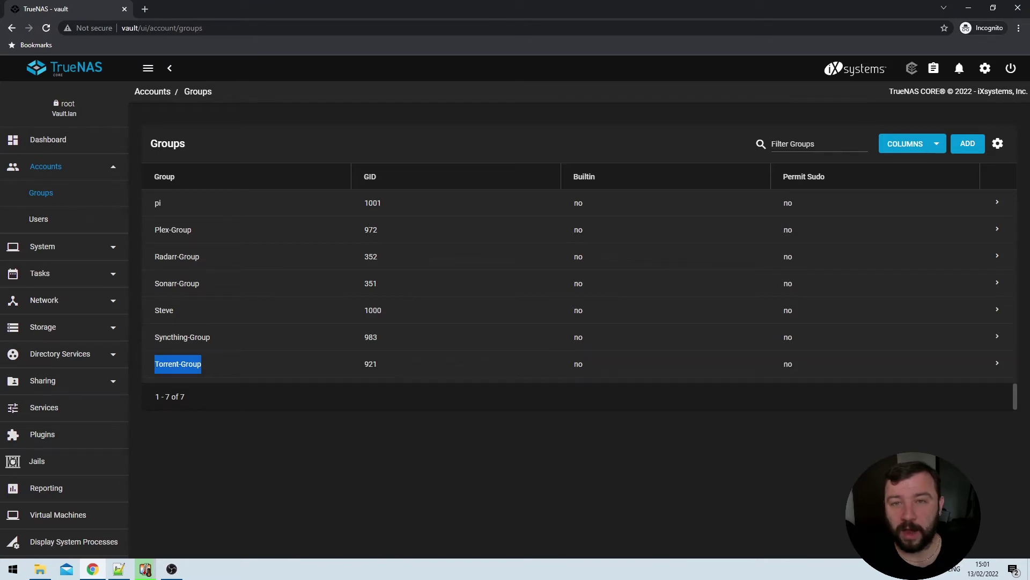
pyautogui.click(187, 427)
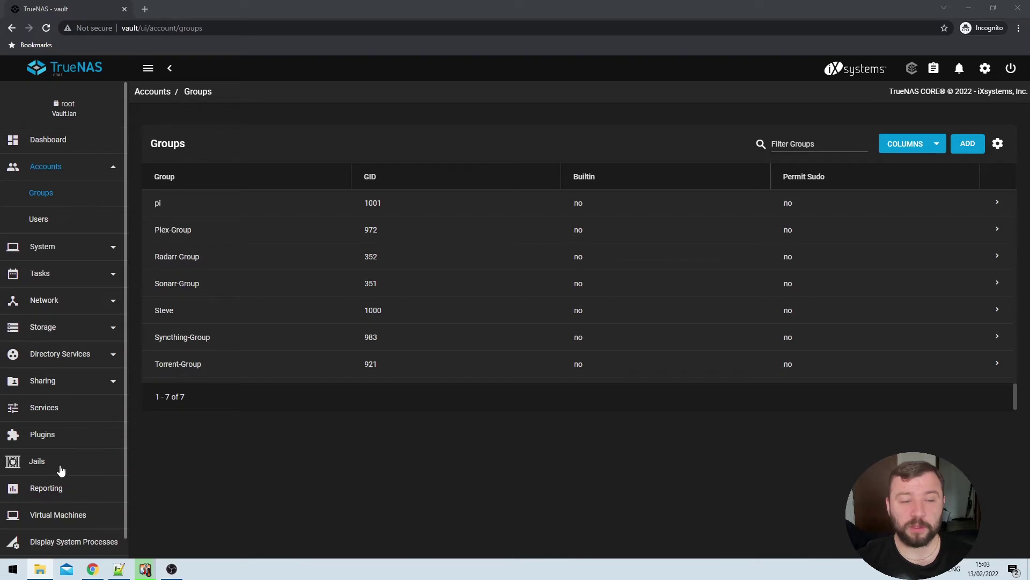
# Open a root shell in the Transmission-Test jail from the Jails list
pyautogui.click(61, 469)
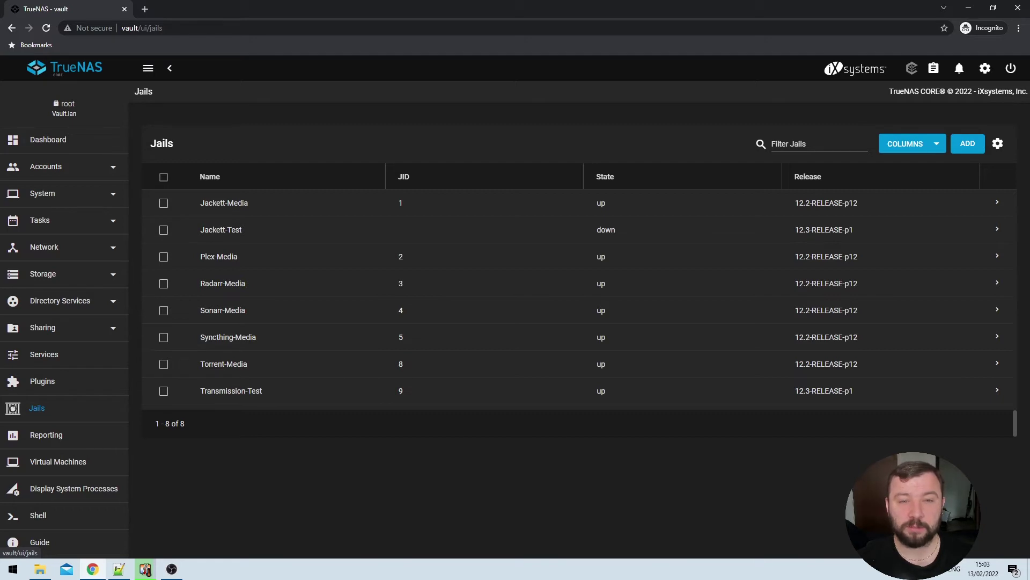
pyautogui.moveTo(287, 398); pyautogui.dragTo(184, 382)
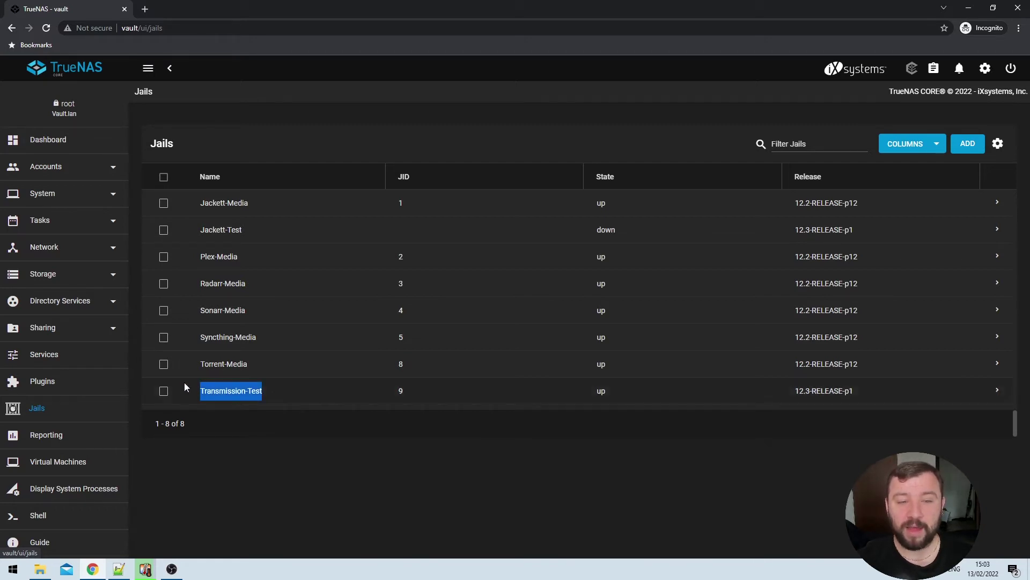
pyautogui.click(997, 391)
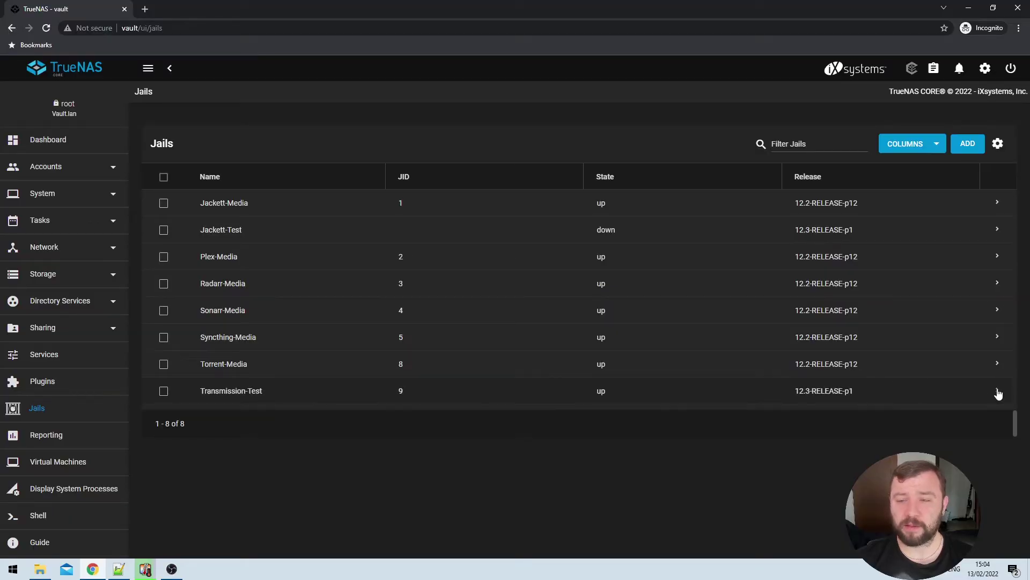
pyautogui.click(998, 393)
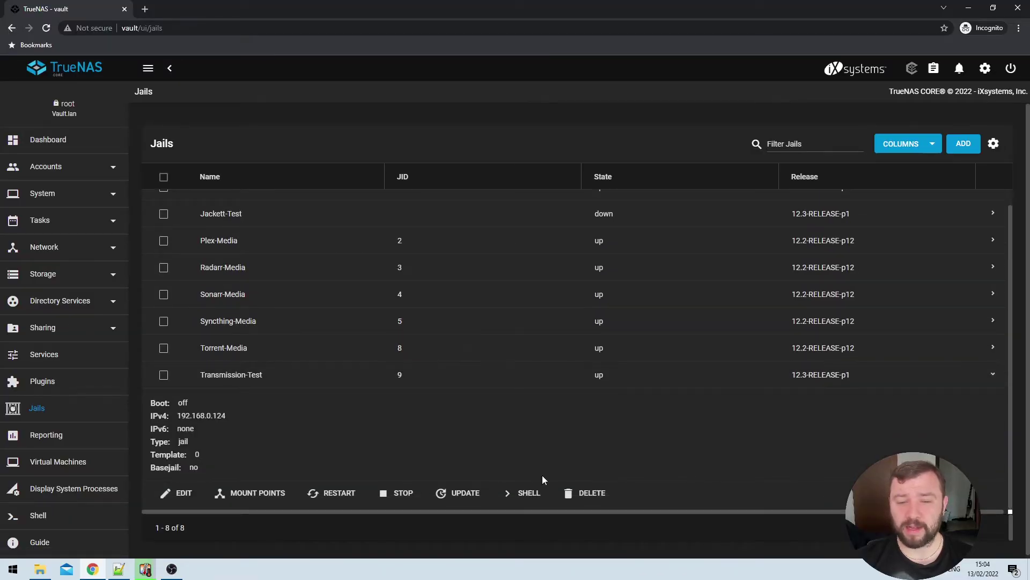
pyautogui.click(525, 494)
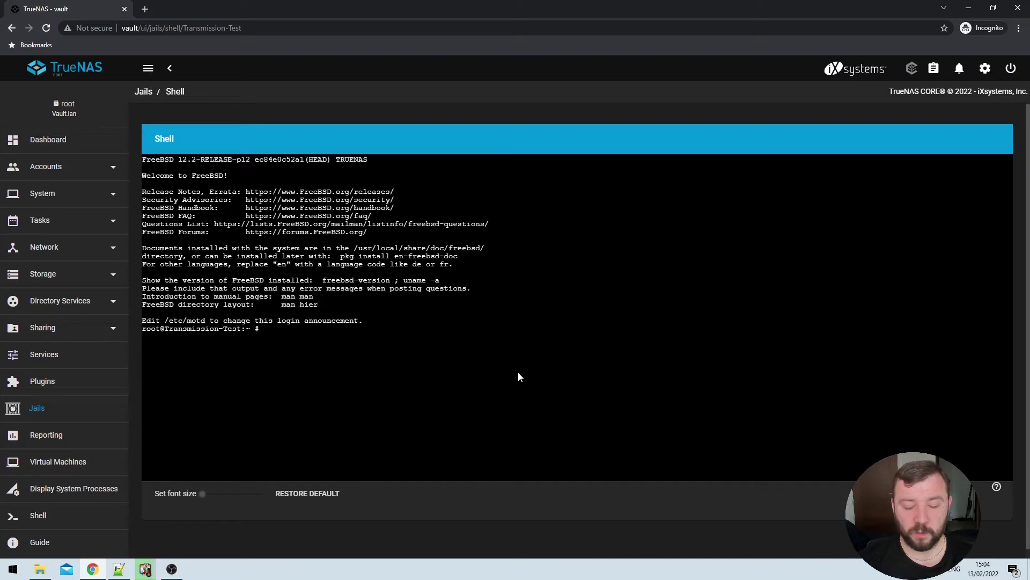
# Bootstrap pkg in the jail by answering y, then run pkg install nano
pyautogui.write('pkg')
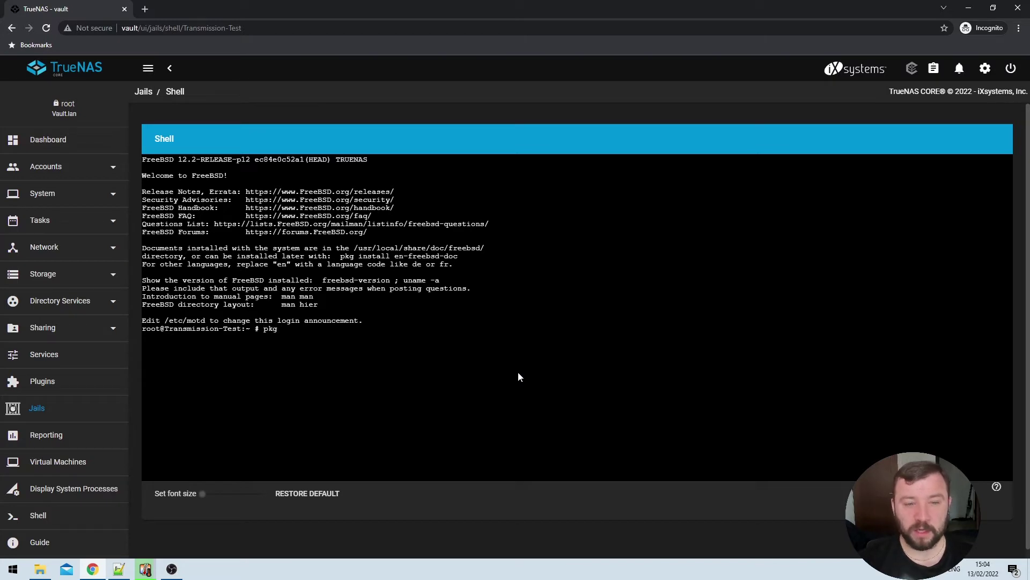
pyautogui.press('Return')
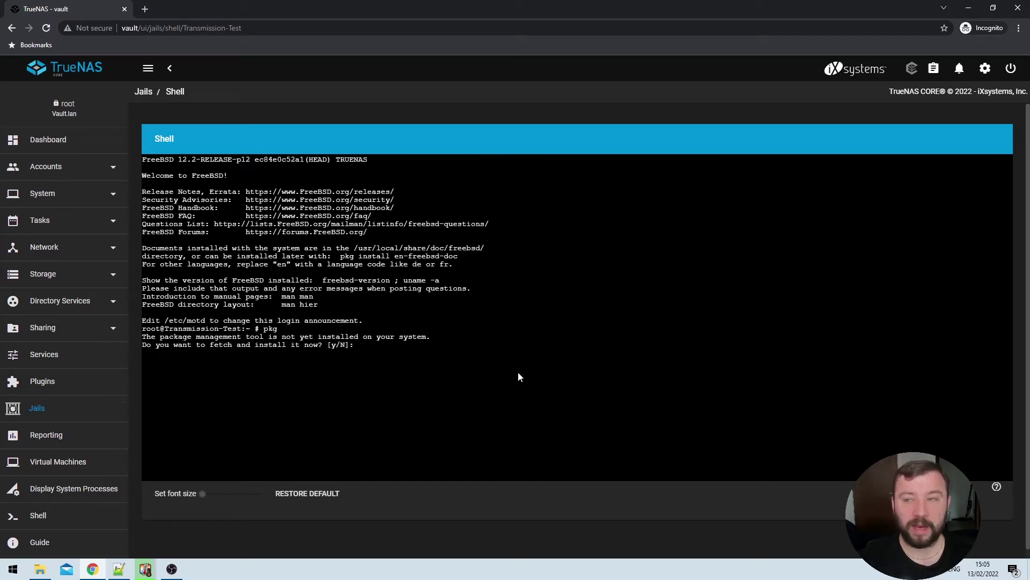
pyautogui.write('y')
pyautogui.press('Return')
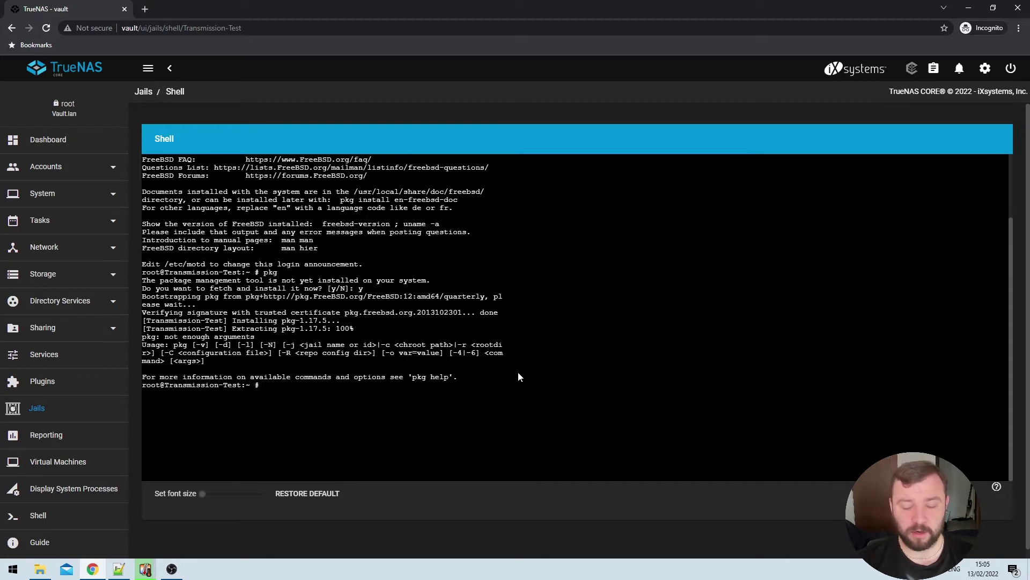
pyautogui.write('pkg install nano')
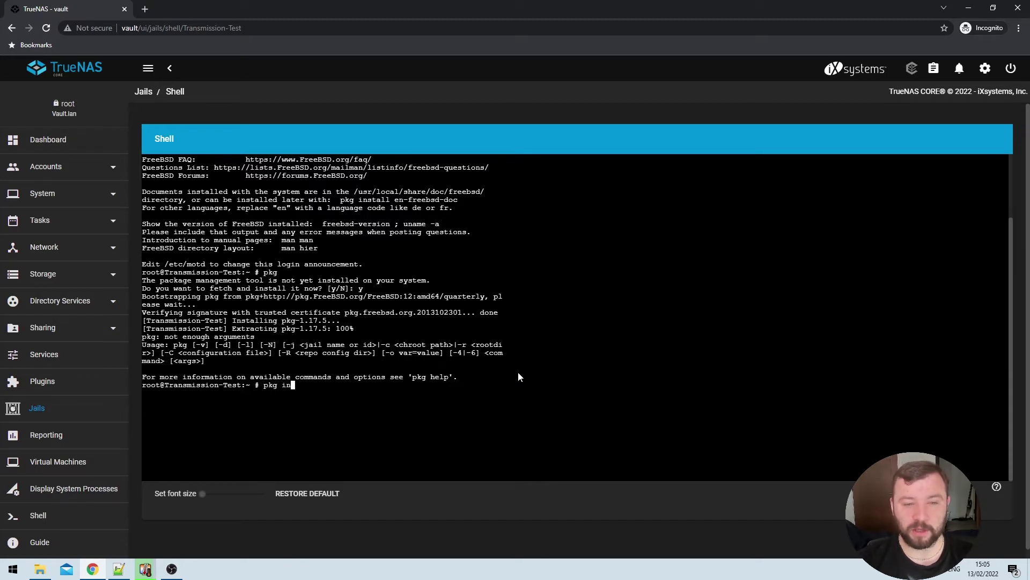
pyautogui.press('Return')
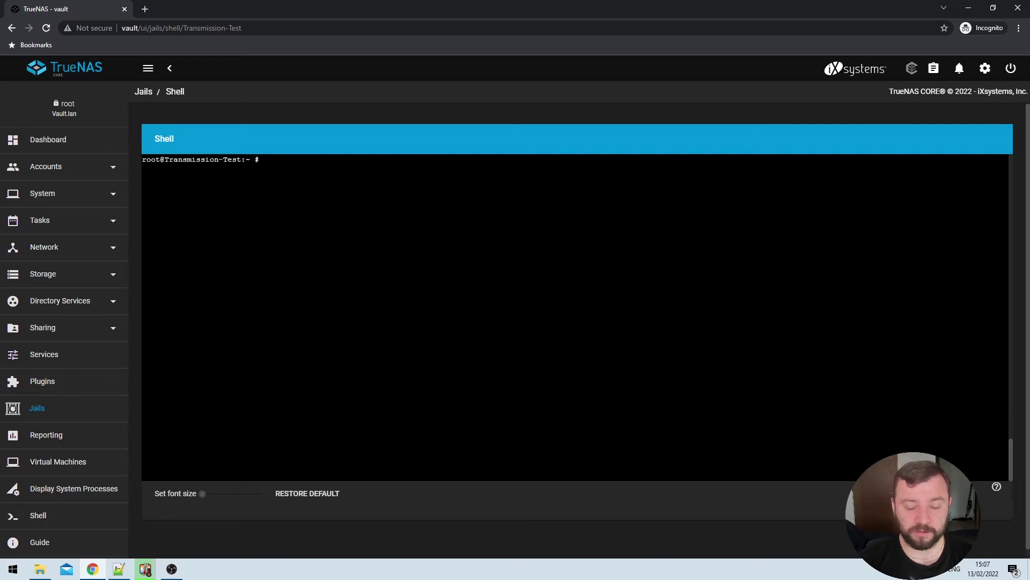
# Install the transmission package and paste sysrc transmission_enable=YES at the prompt
pyautogui.write('pkg install ')
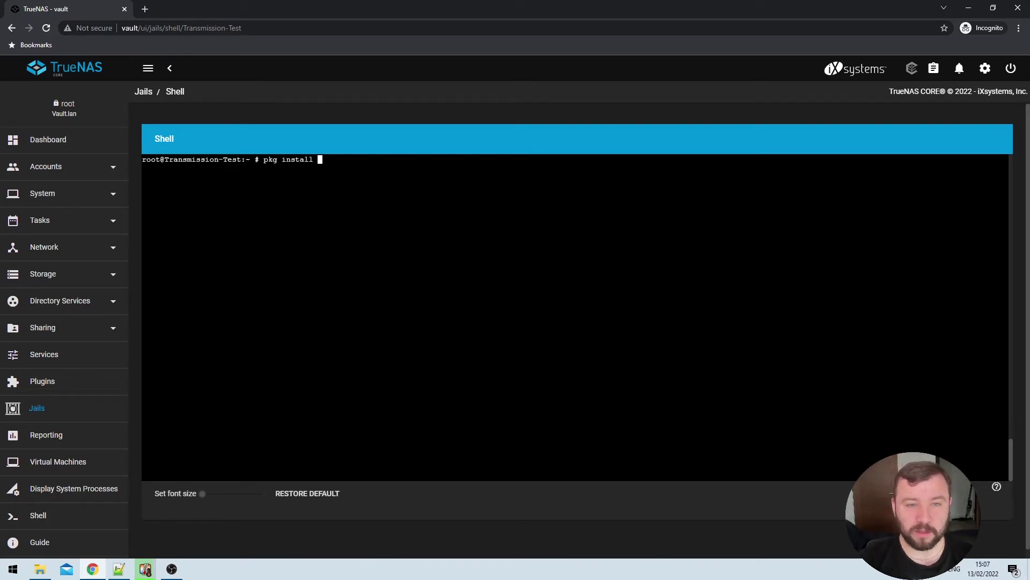
pyautogui.write('transmissio')
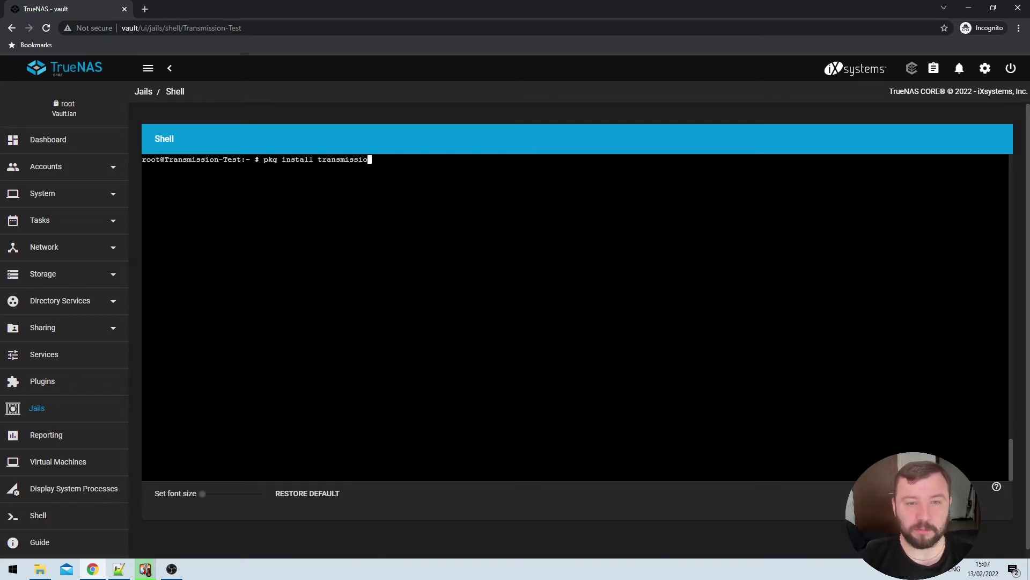
pyautogui.write('n')
pyautogui.press('Return')
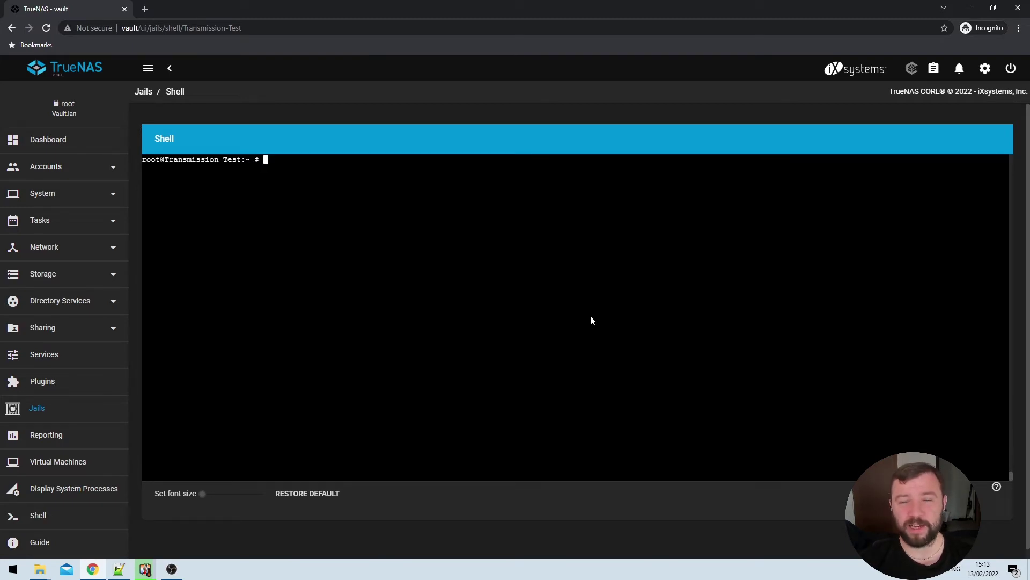
pyautogui.write('sysrc transmission_enable=YES')
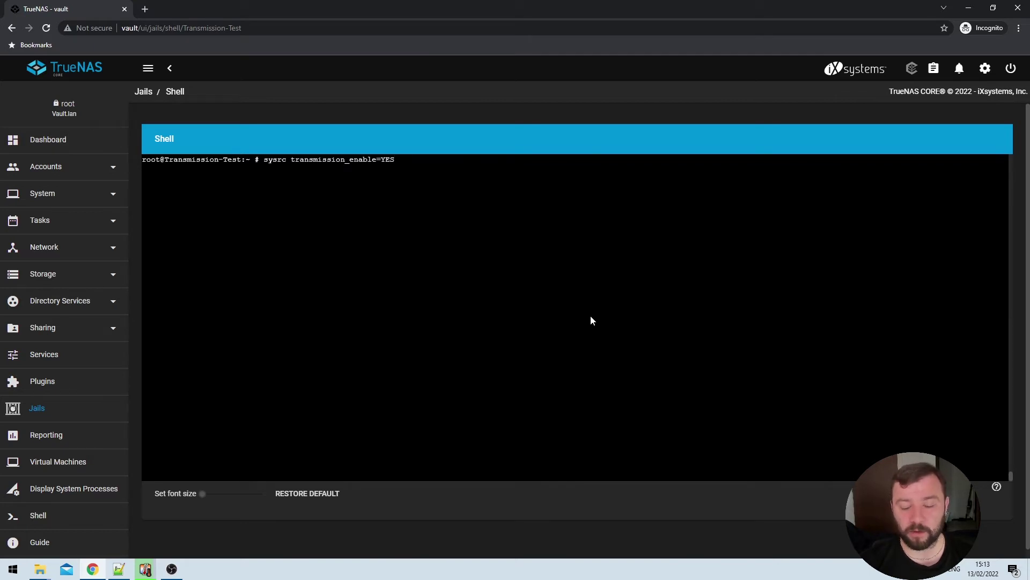
# Enable Transmission at boot and give the transmission user ownership of /usr/local/etc/transmission/
pyautogui.press('Return')
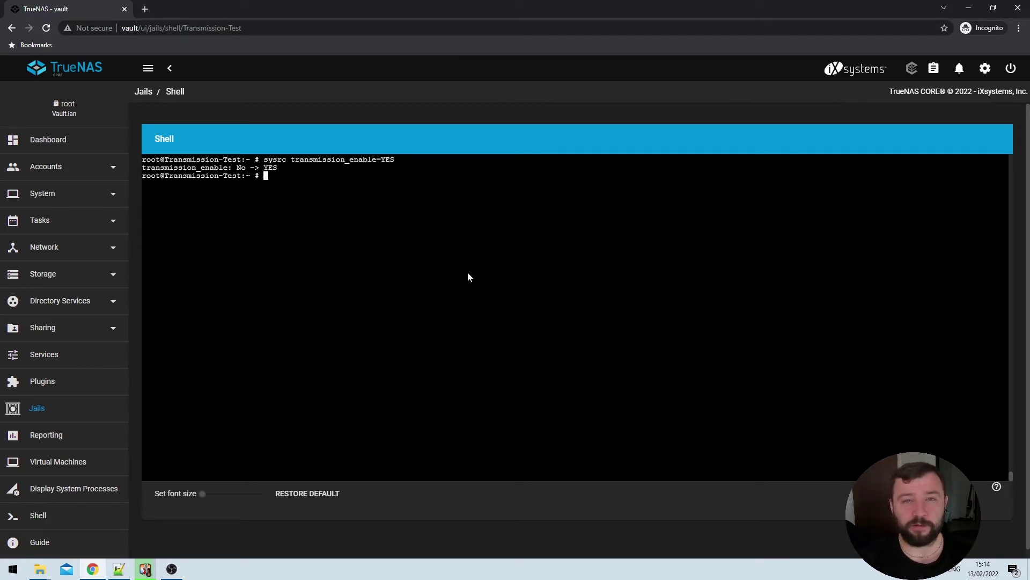
pyautogui.write('chown -R transmission /usr/local/etc/transmission/')
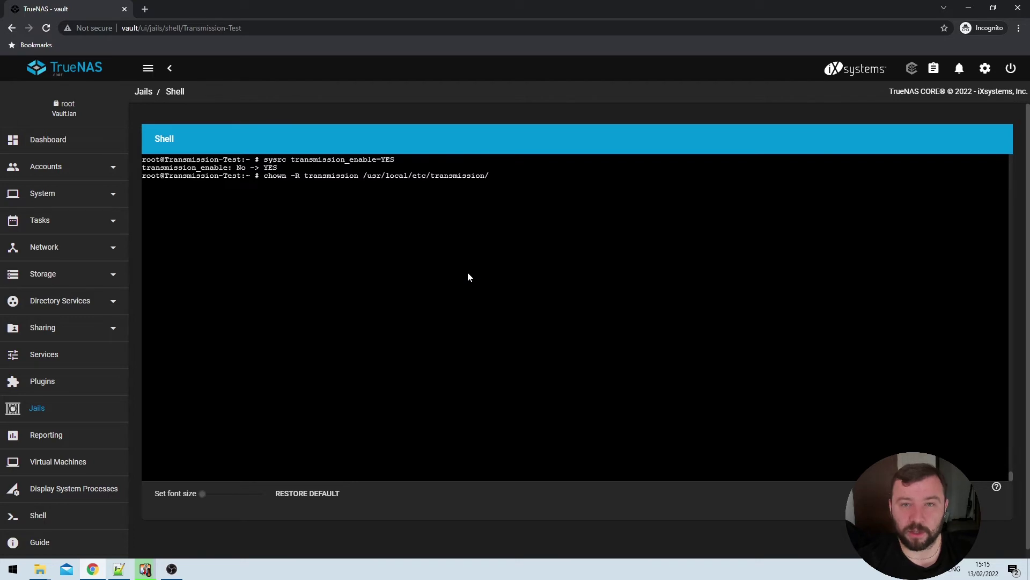
pyautogui.press('Return')
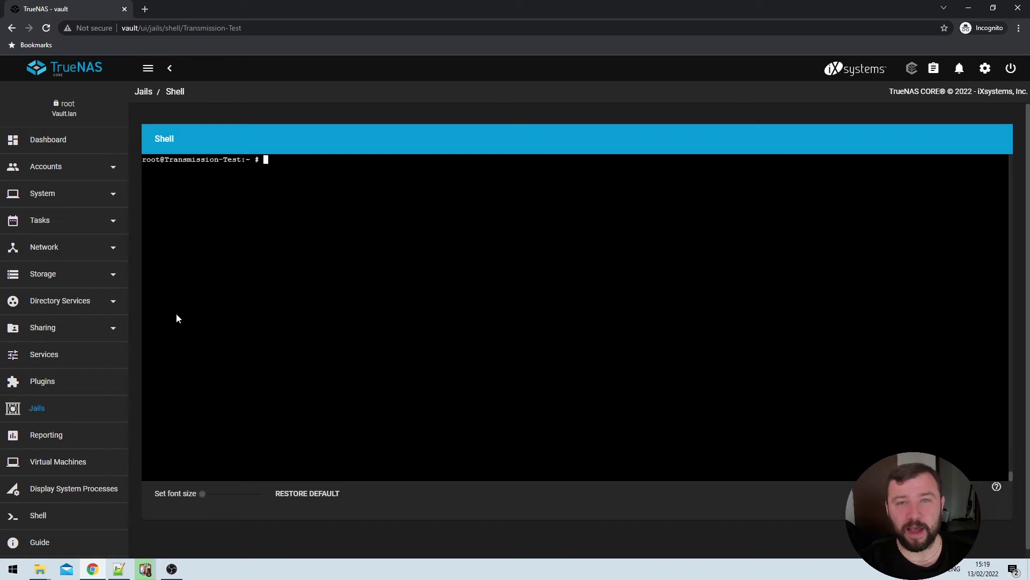
# Run service transmission start, then service transmission stop to generate its config files
pyautogui.write('service transmission start')
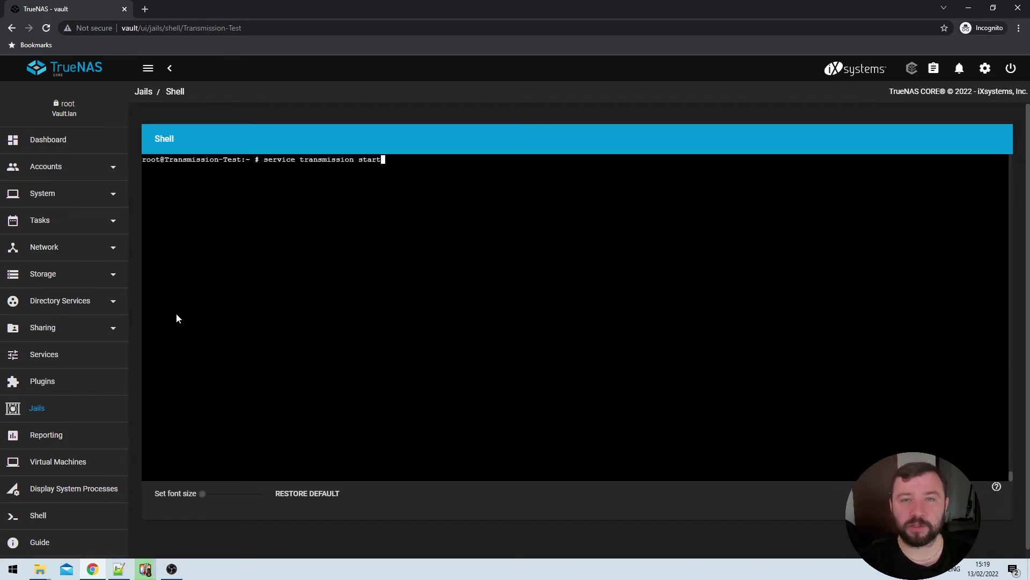
pyautogui.press('Return')
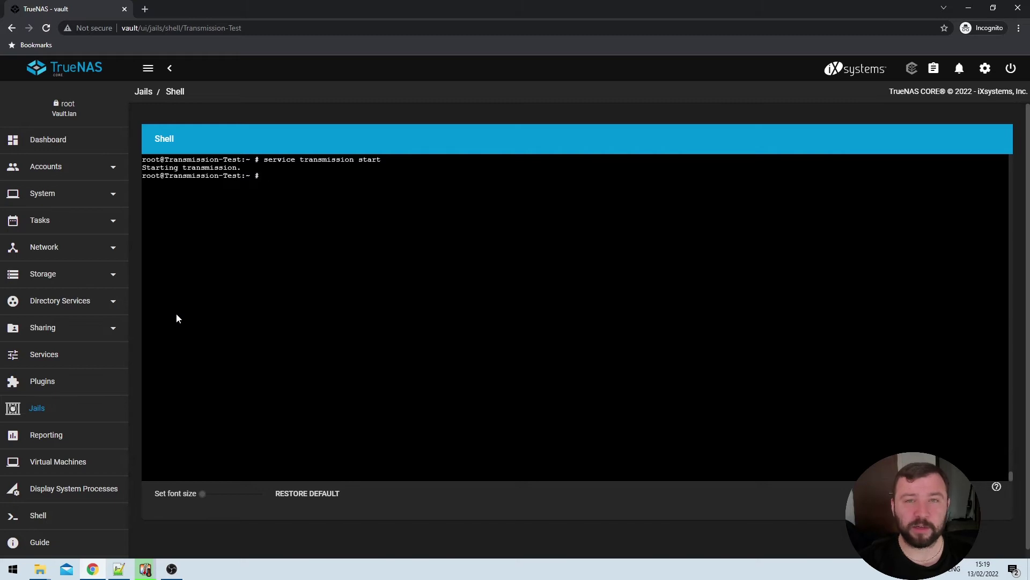
pyautogui.press('Up')
pyautogui.press('BackSpace')
pyautogui.press('BackSpace')
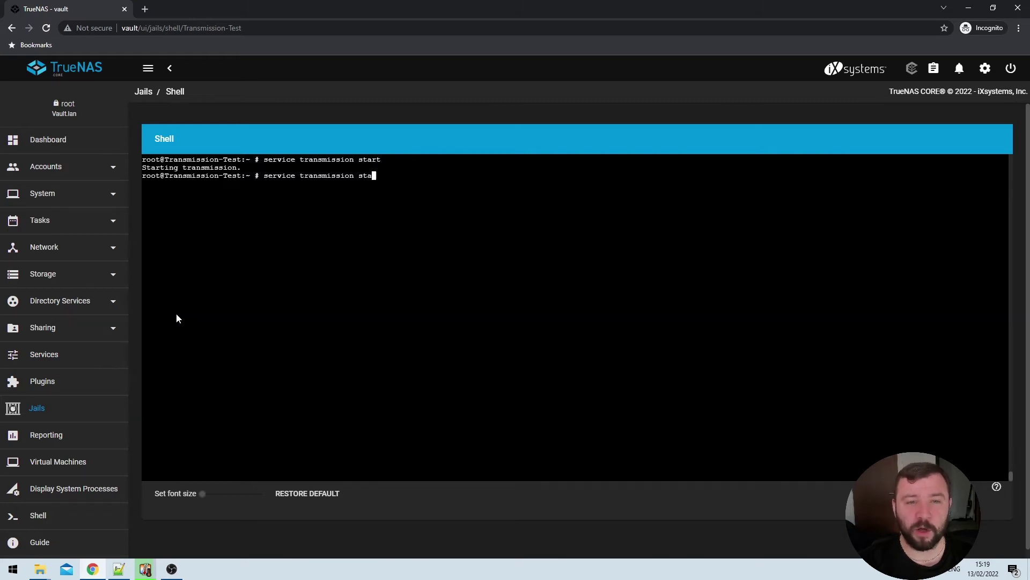
pyautogui.press('BackSpace')
pyautogui.write('op')
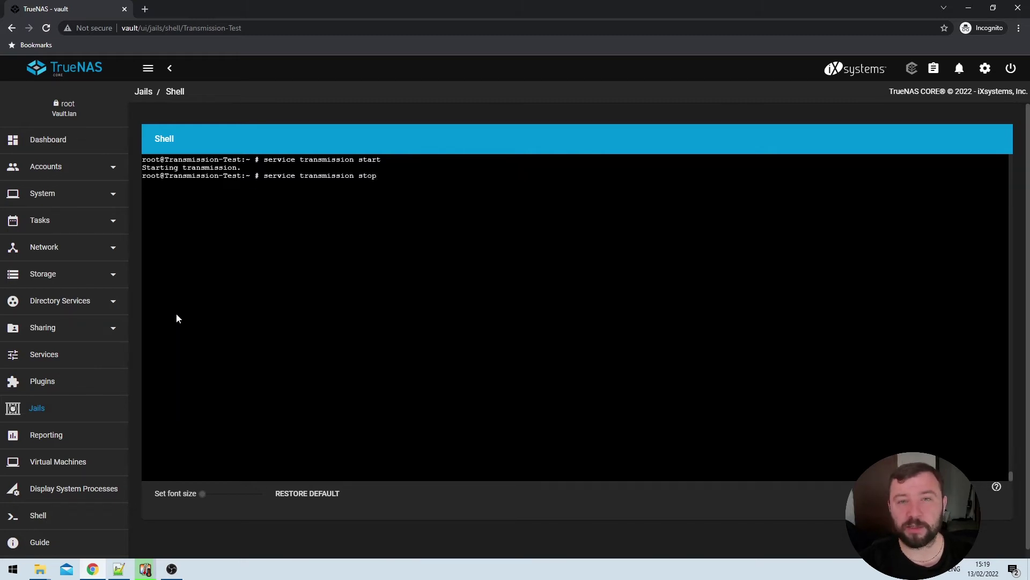
pyautogui.press('Return')
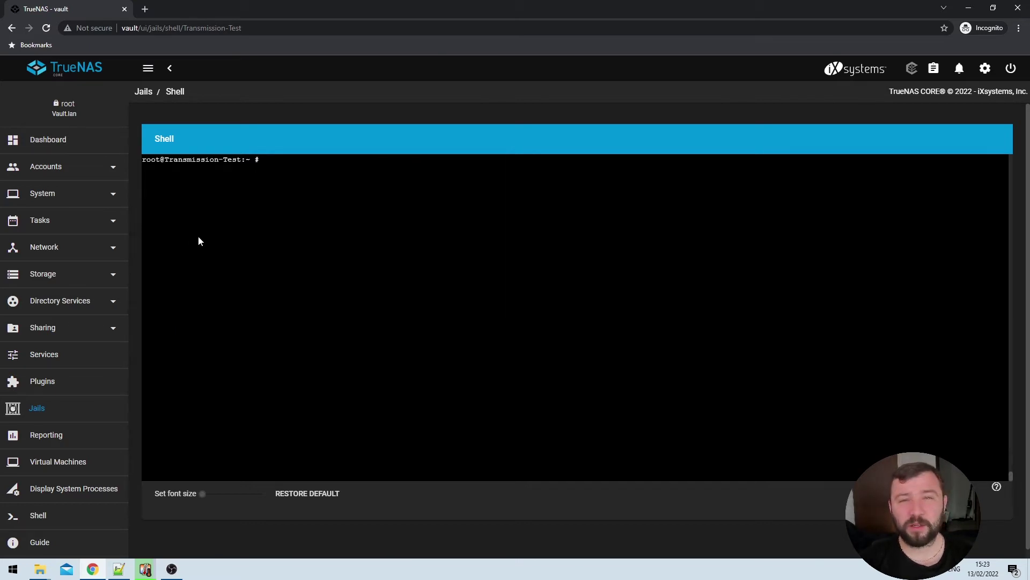
pyautogui.write('nano /usr/local/etc/transmission/home/settings.json')
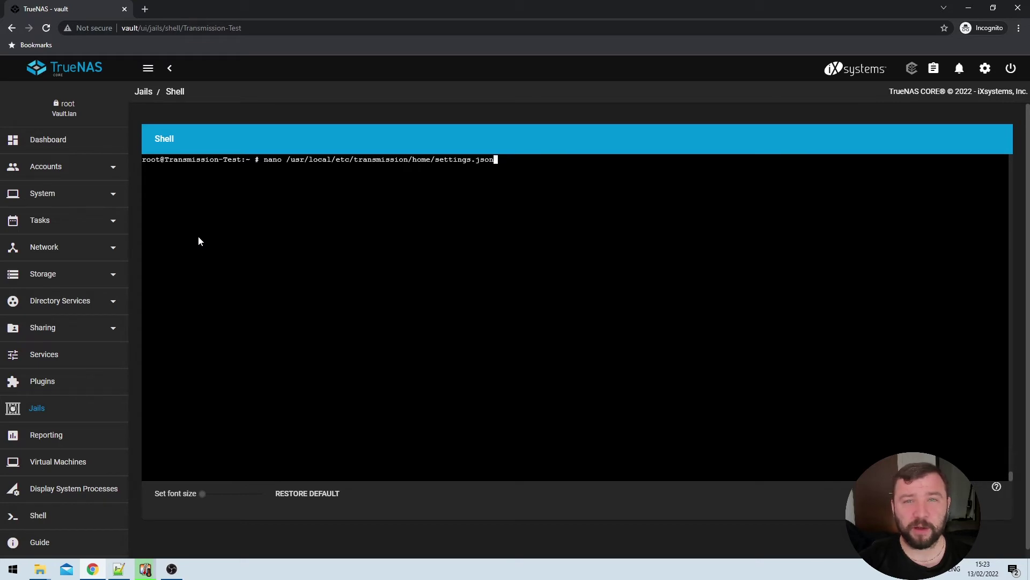
pyautogui.press('Return')
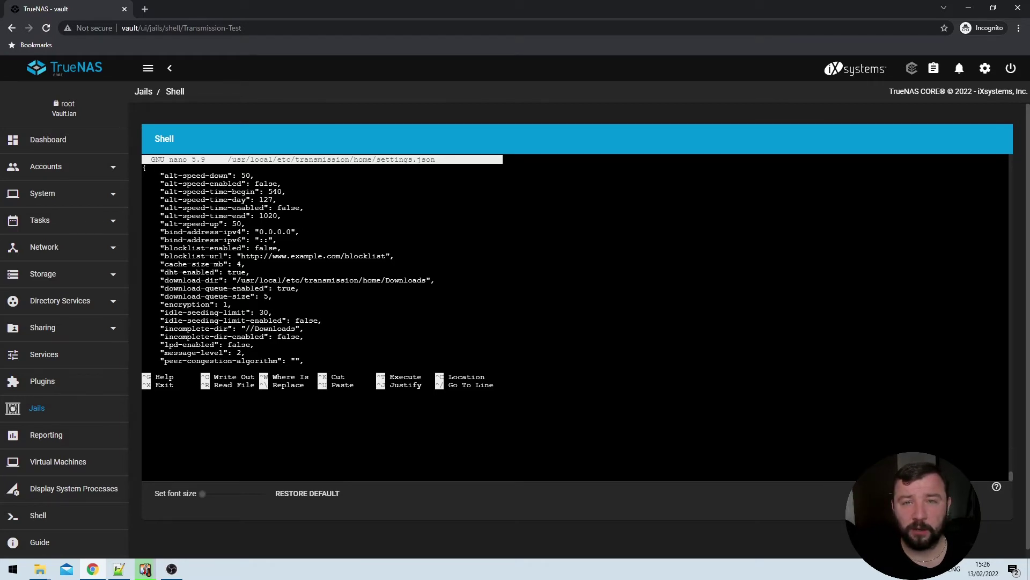
pyautogui.press('Down')
pyautogui.press('Down')
pyautogui.press('Down')
pyautogui.press('Down')
pyautogui.press('Down')
pyautogui.press('Down')
pyautogui.press('Down')
pyautogui.press('Down')
pyautogui.press('Down')
pyautogui.press('Down')
pyautogui.press('Down')
pyautogui.press('Down')
pyautogui.press('Down')
pyautogui.press('Down')
pyautogui.press('Down')
pyautogui.press('Down')
pyautogui.press('Down')
pyautogui.press('Down')
pyautogui.press('Down')
pyautogui.press('Down')
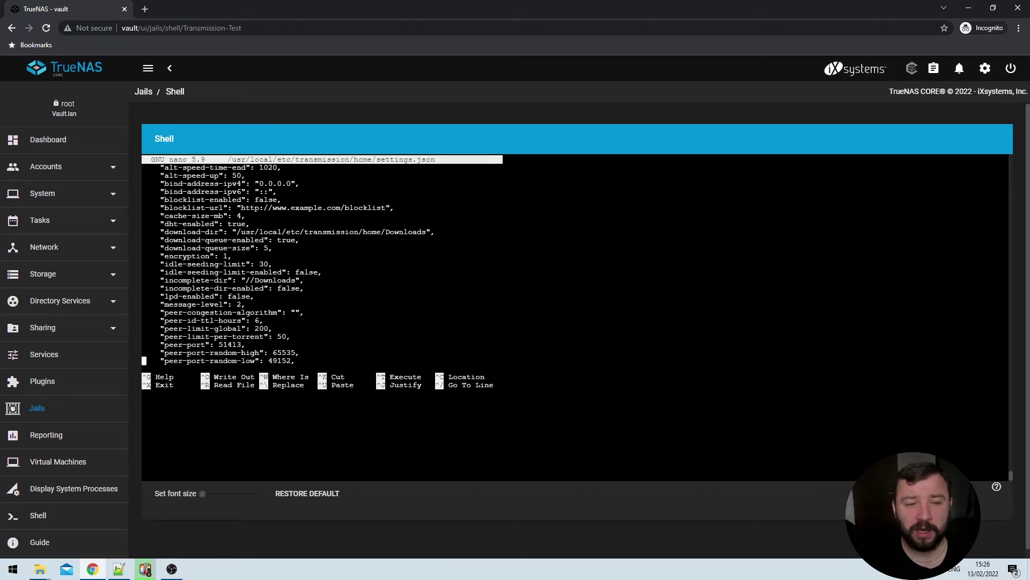
pyautogui.press('Down')
pyautogui.press('Down')
pyautogui.press('Down')
pyautogui.press('Down')
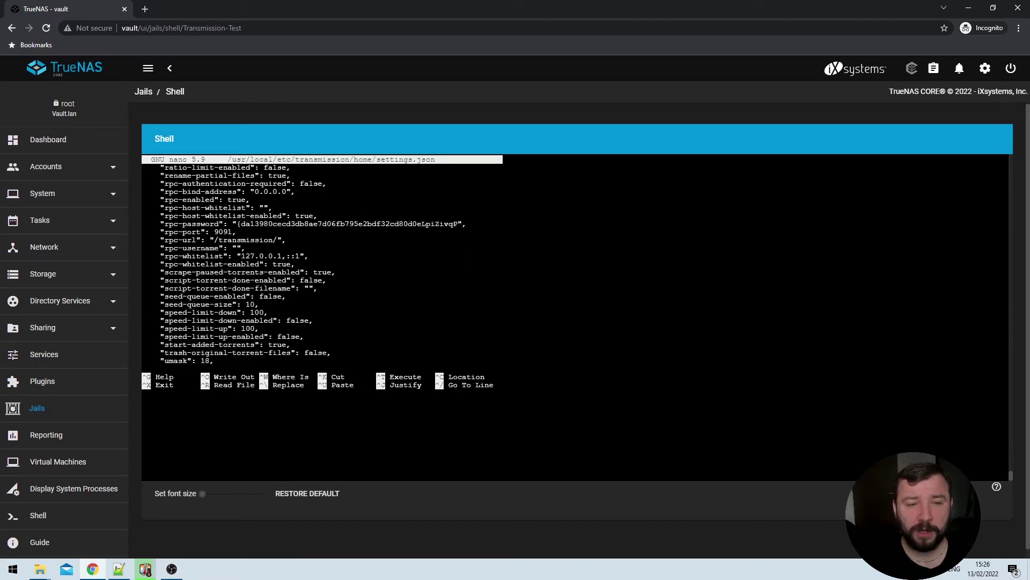
pyautogui.press('Up')
pyautogui.press('Up')
pyautogui.press('Up')
pyautogui.press('Up')
pyautogui.press('Up')
pyautogui.press('Up')
pyautogui.press('Up')
pyautogui.press('Up')
pyautogui.press('Up')
pyautogui.press('Up')
pyautogui.press('Up')
pyautogui.press('Up')
pyautogui.press('Right')
pyautogui.press('Right')
pyautogui.press('Right')
pyautogui.press('Right')
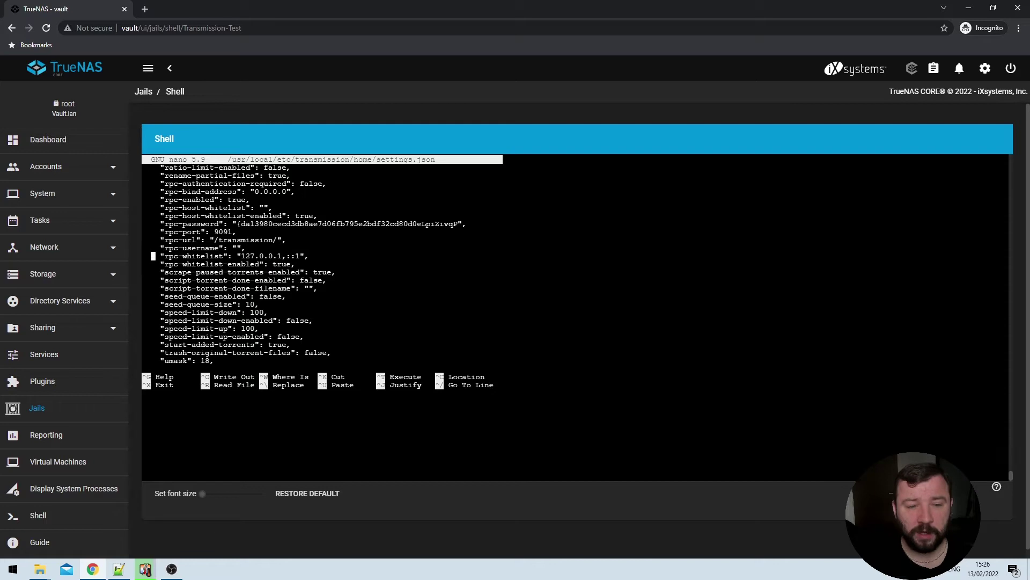
pyautogui.press('Right')
pyautogui.press('Right')
pyautogui.press('Right')
pyautogui.press('Right')
pyautogui.press('Right')
pyautogui.press('Right')
pyautogui.press('Right')
pyautogui.press('Right')
pyautogui.press('Right')
pyautogui.press('Right')
pyautogui.press('Right')
pyautogui.press('Right')
pyautogui.press('Right')
pyautogui.press('Right')
pyautogui.press('Right')
pyautogui.press('Right')
pyautogui.press('Right')
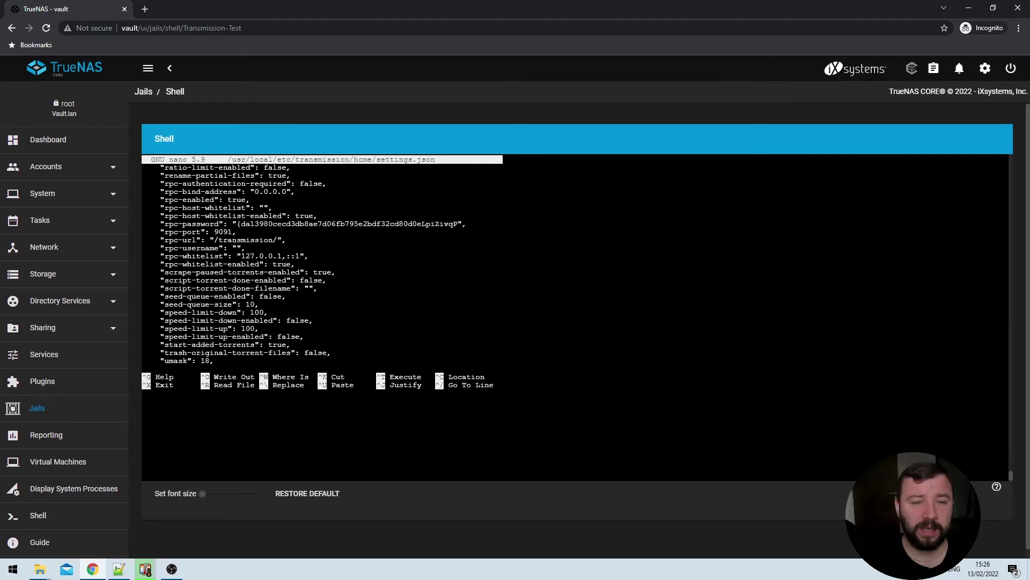
pyautogui.press('Down')
pyautogui.press('Right')
pyautogui.press('Right')
pyautogui.press('Right')
pyautogui.press('Right')
pyautogui.press('Right')
pyautogui.press('Right')
pyautogui.press('Right')
pyautogui.press('Right')
pyautogui.press('Right')
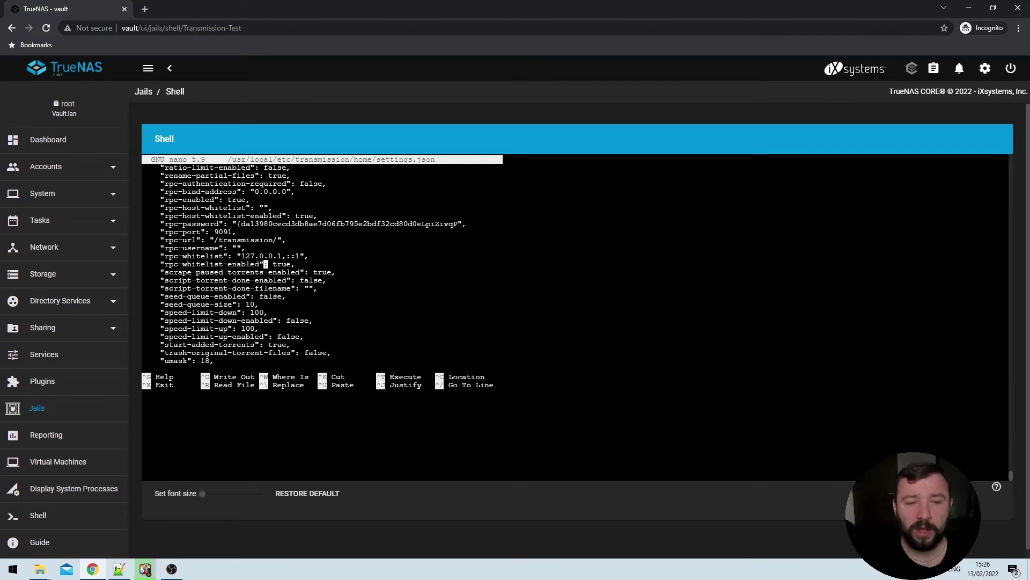
pyautogui.press('Right')
pyautogui.press('Right')
pyautogui.press('Right')
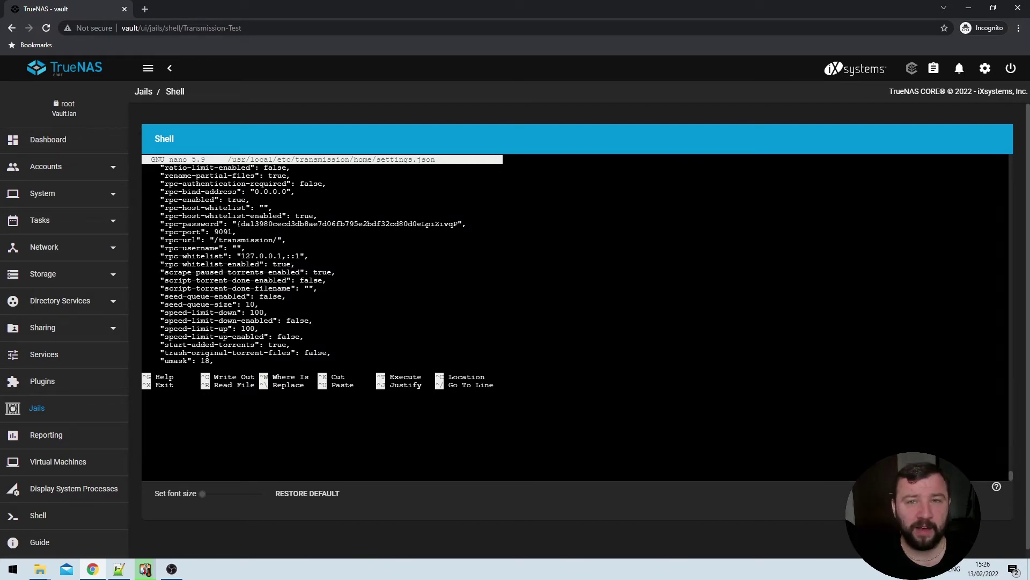
pyautogui.click(293, 256)
pyautogui.click(301, 256)
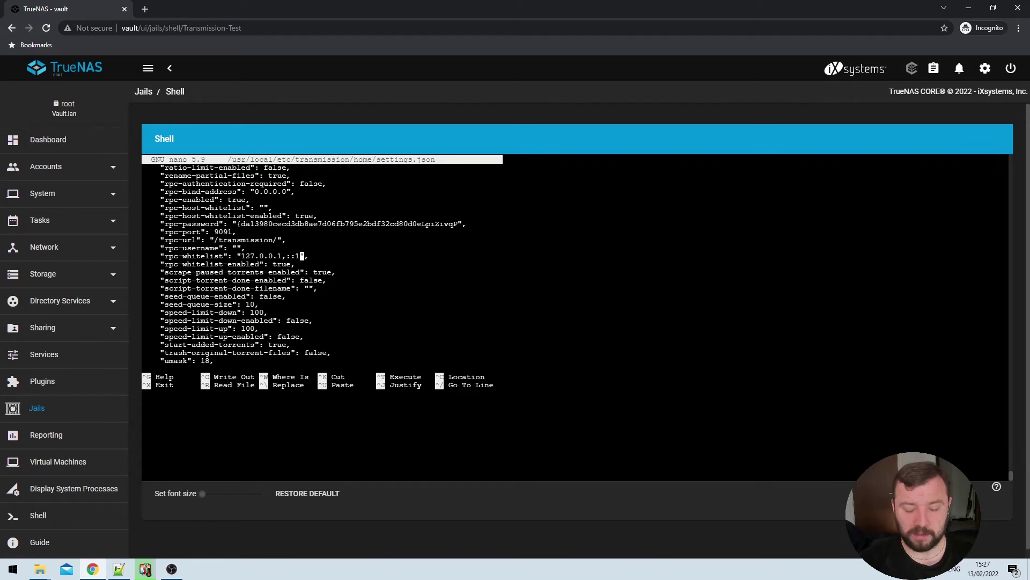
pyautogui.write(',192.1')
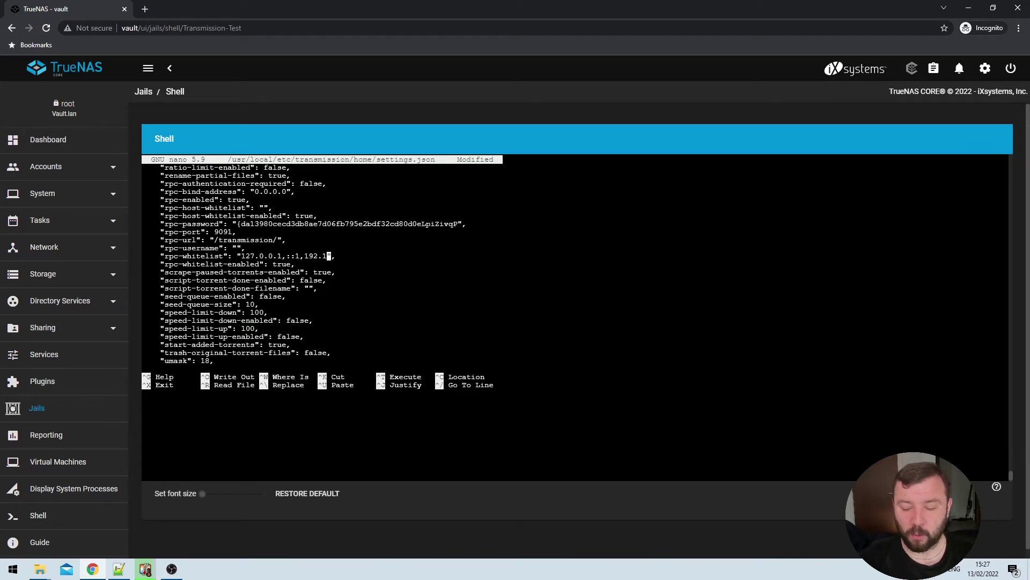
pyautogui.write('68.0.')
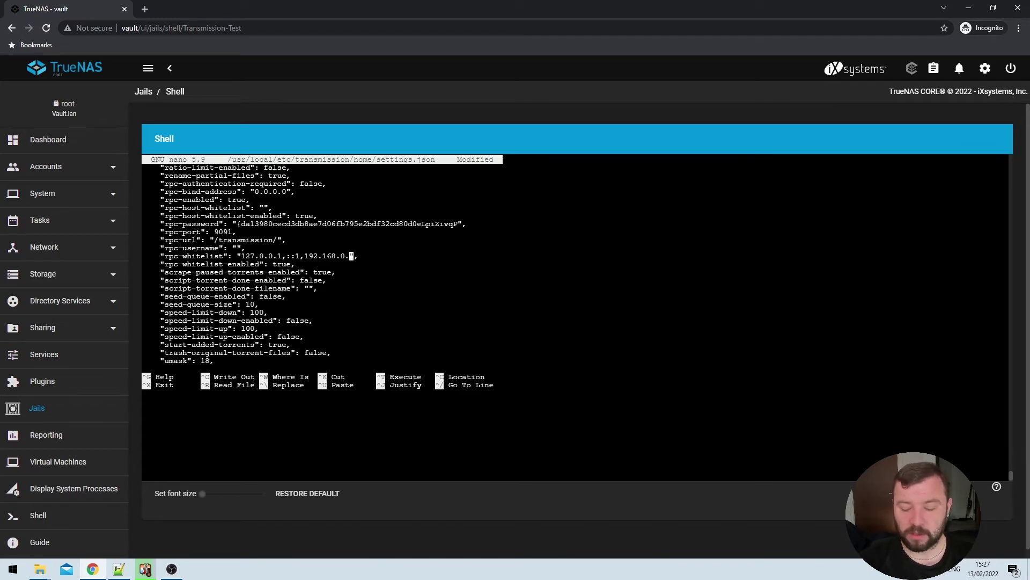
pyautogui.write('*')
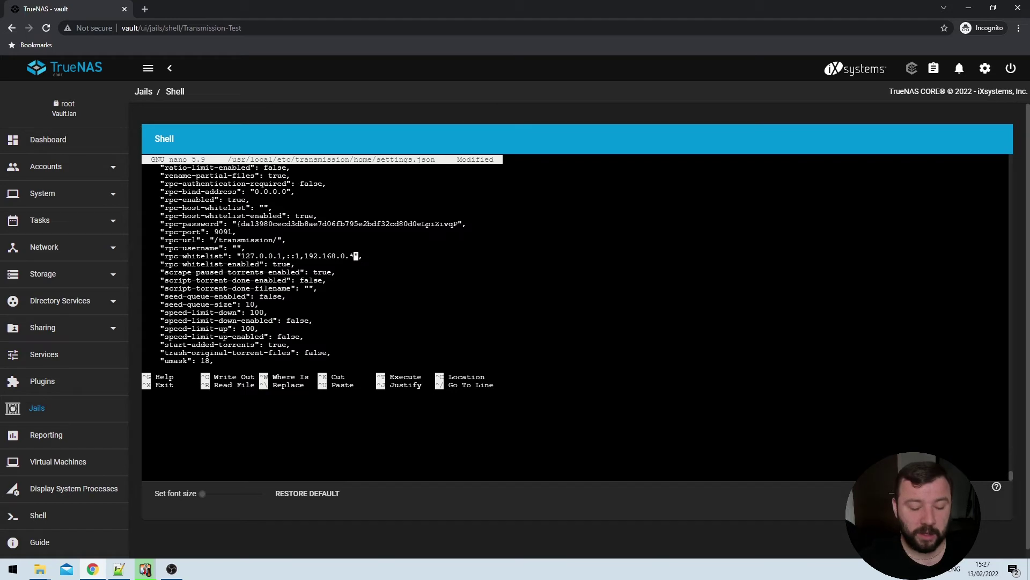
# Save settings.json with the 192.168.0.* whitelist, exit nano, and return to Jails
pyautogui.hotkey('ctrl', 'o')
pyautogui.press('Return')
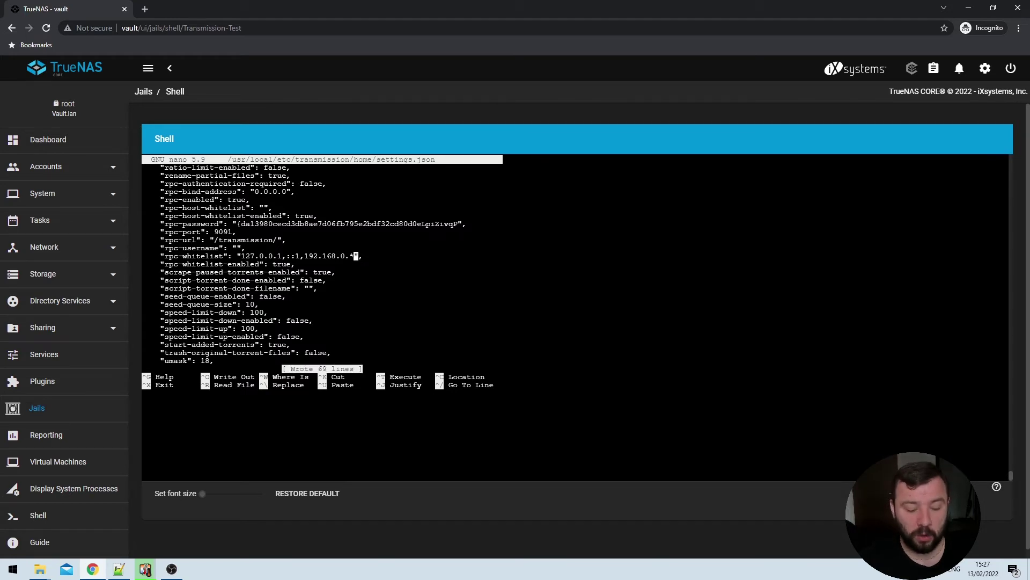
pyautogui.hotkey('ctrl', 'x')
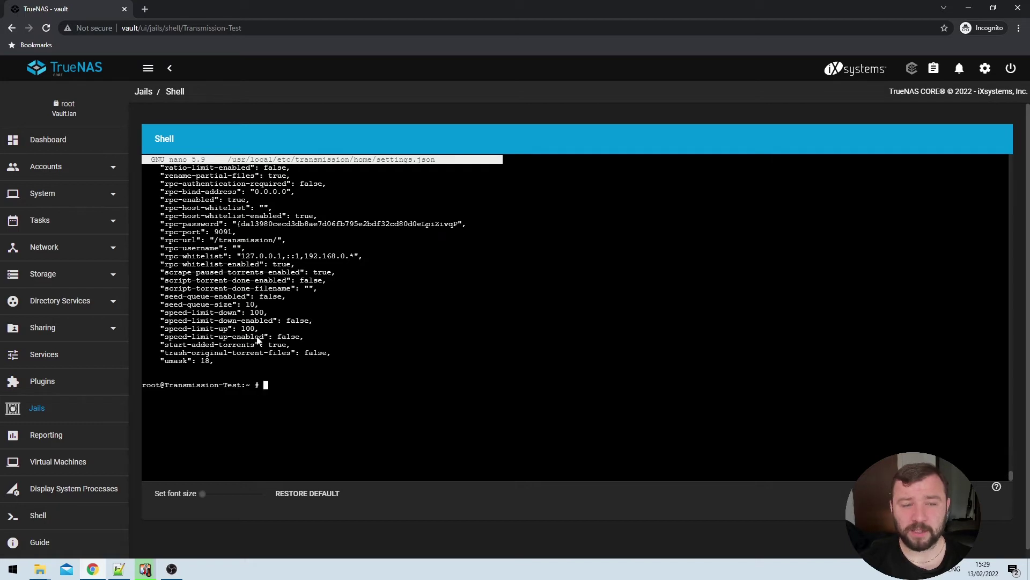
pyautogui.click(75, 414)
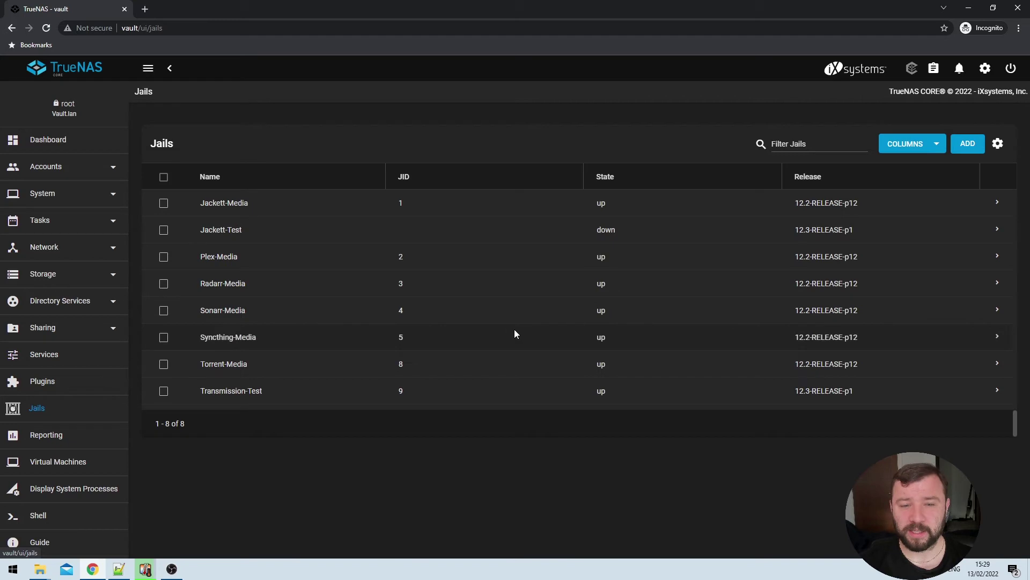
# Stop the Transmission-Test jail and confirm in the Stop Jail dialog
pyautogui.click(997, 391)
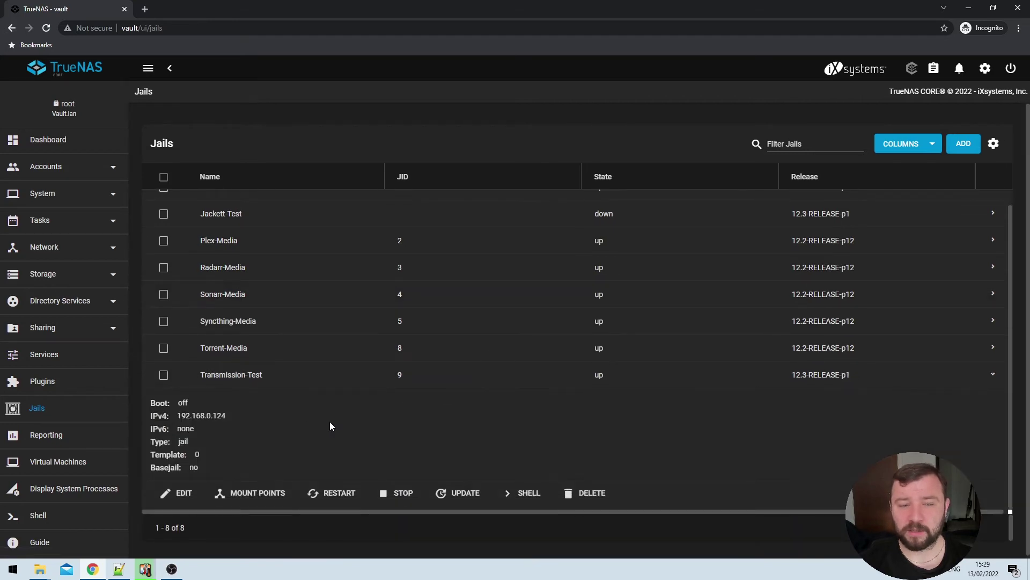
pyautogui.click(395, 494)
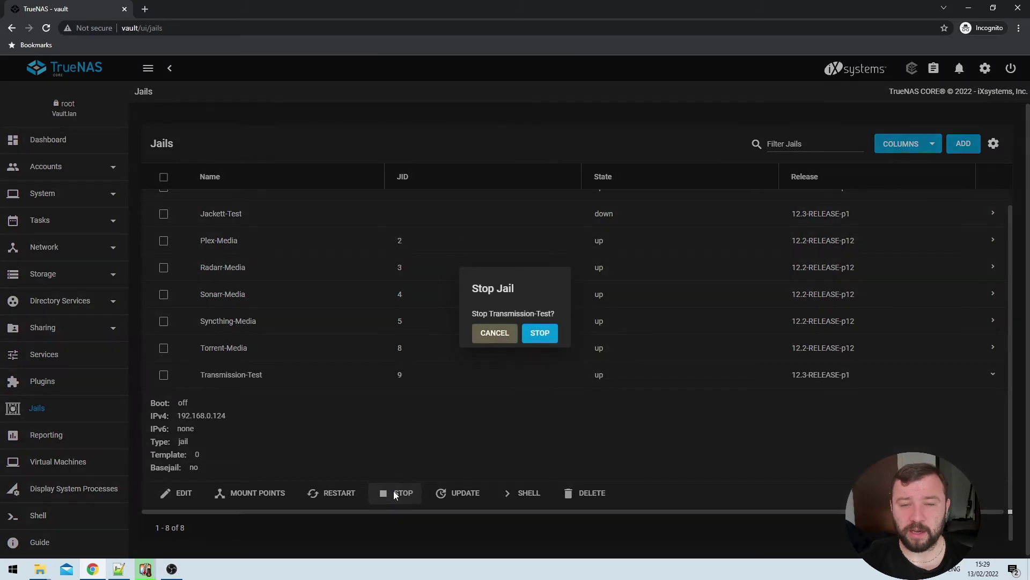
pyautogui.click(542, 338)
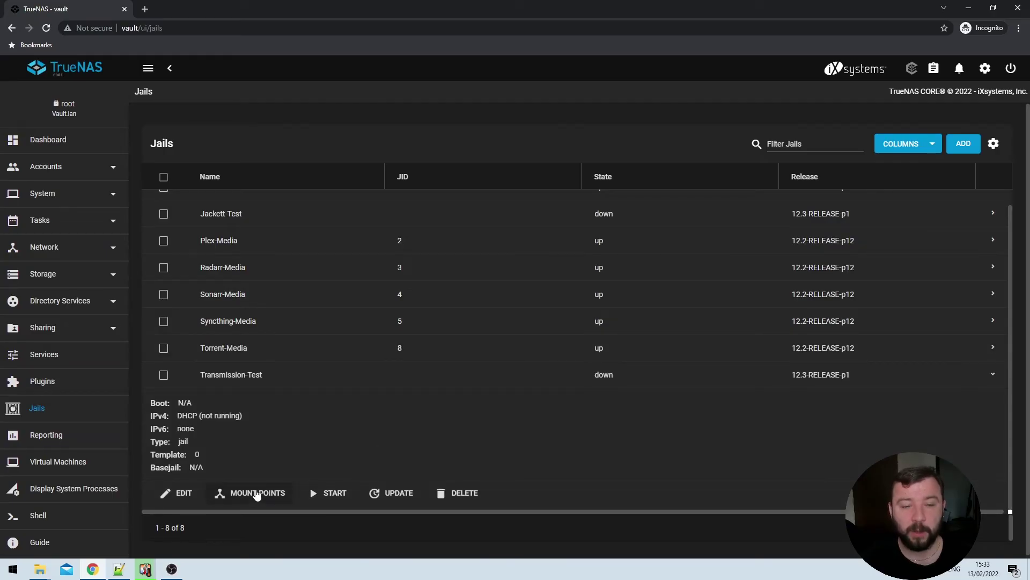
# Open the Transmission-Test jail's mount points and choose Add from Actions
pyautogui.click(251, 494)
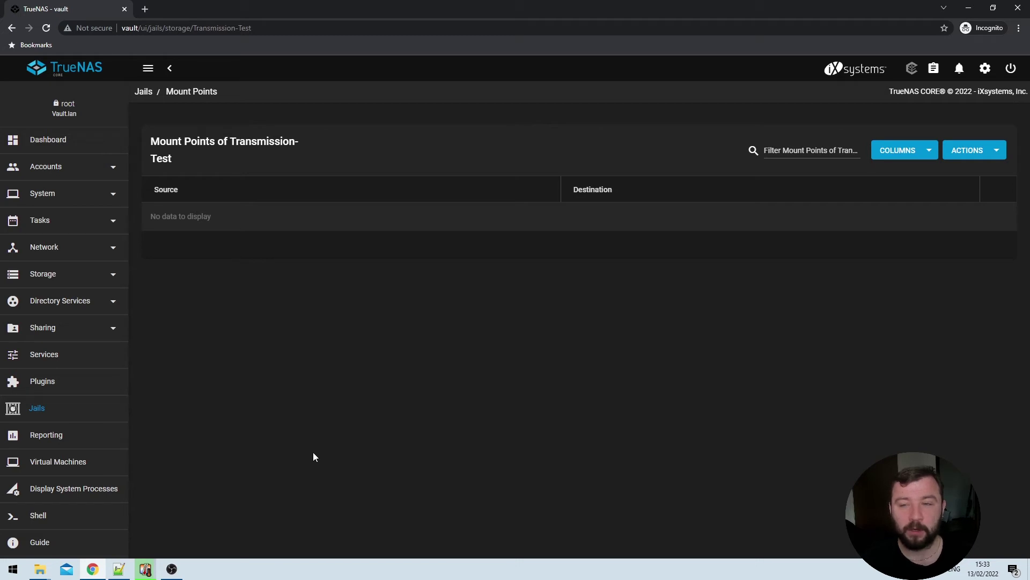
pyautogui.click(999, 152)
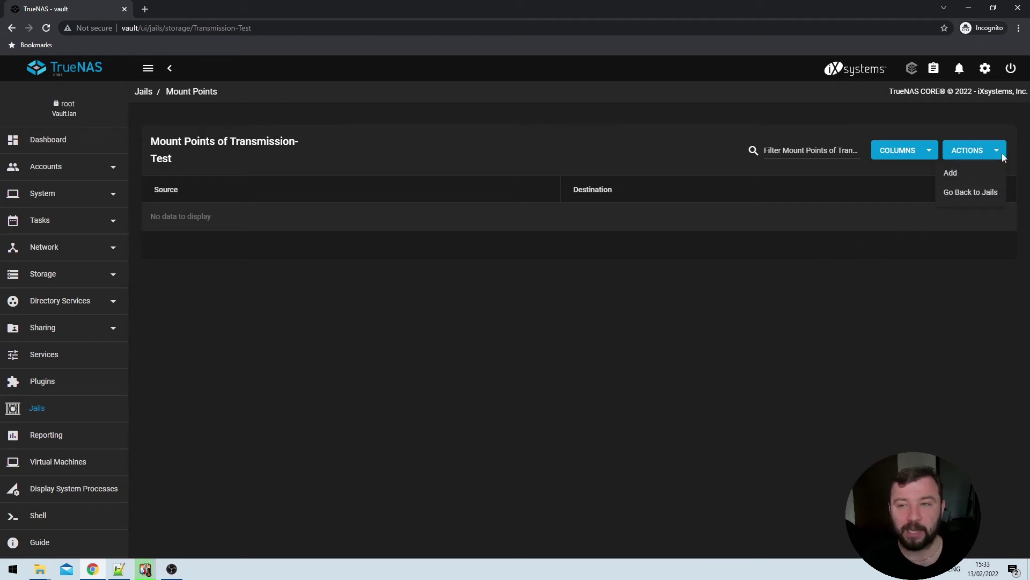
pyautogui.click(961, 175)
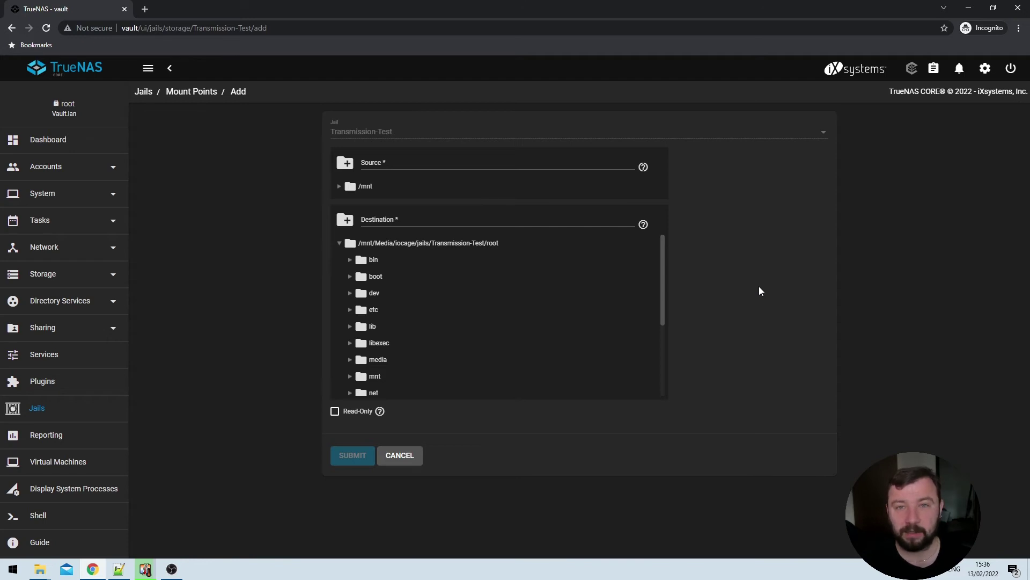
# Choose /mnt/Media/Media/Transmission Test as the mount point's source folder
pyautogui.click(339, 186)
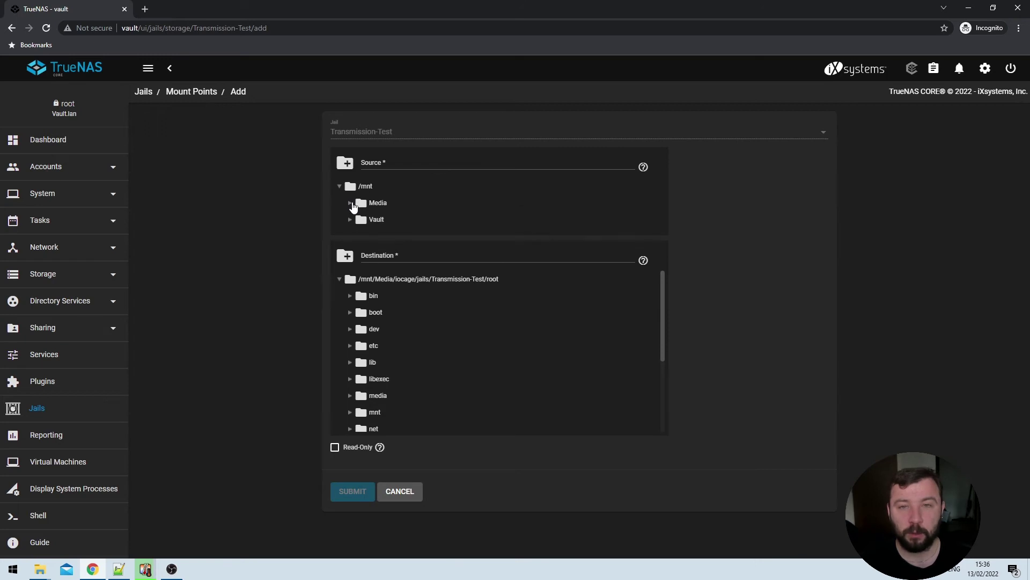
pyautogui.click(351, 204)
pyautogui.click(361, 236)
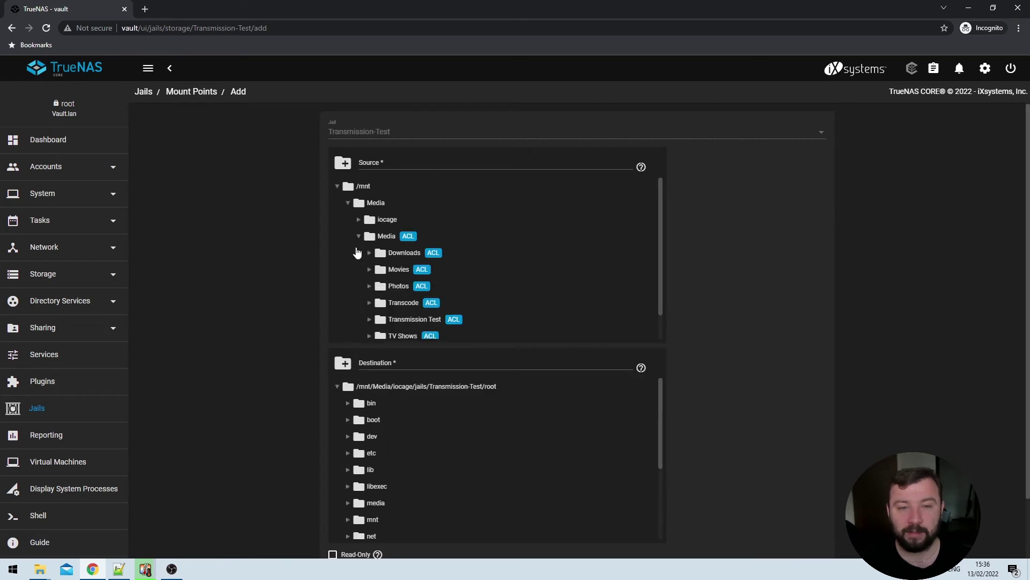
pyautogui.click(416, 320)
pyautogui.scroll(-1, 417, 324)
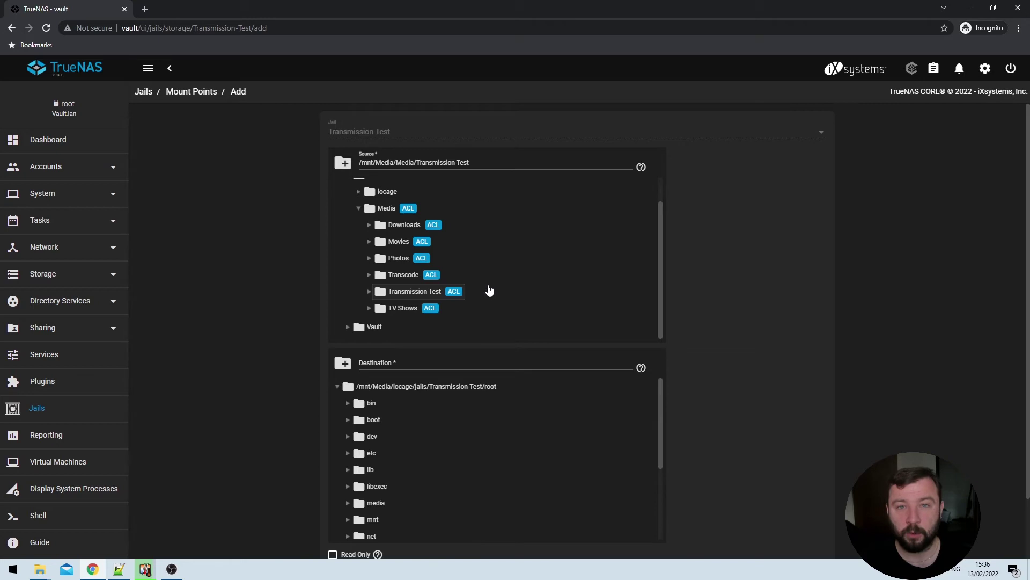
pyautogui.scroll(-1, 289, 315)
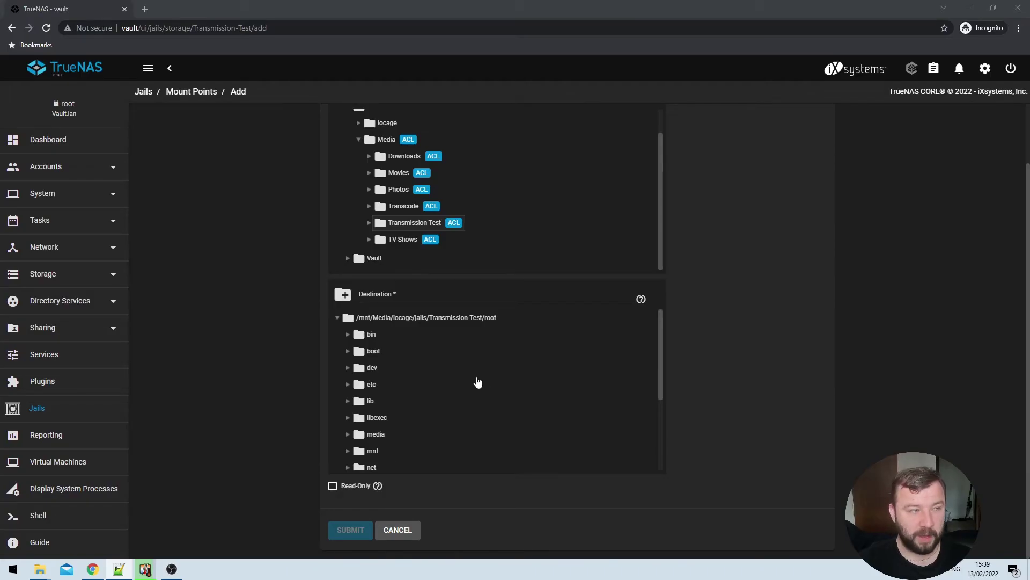
# Expand the jail's usr, local and etc folders in the destination tree
pyautogui.scroll(-2, 474, 382)
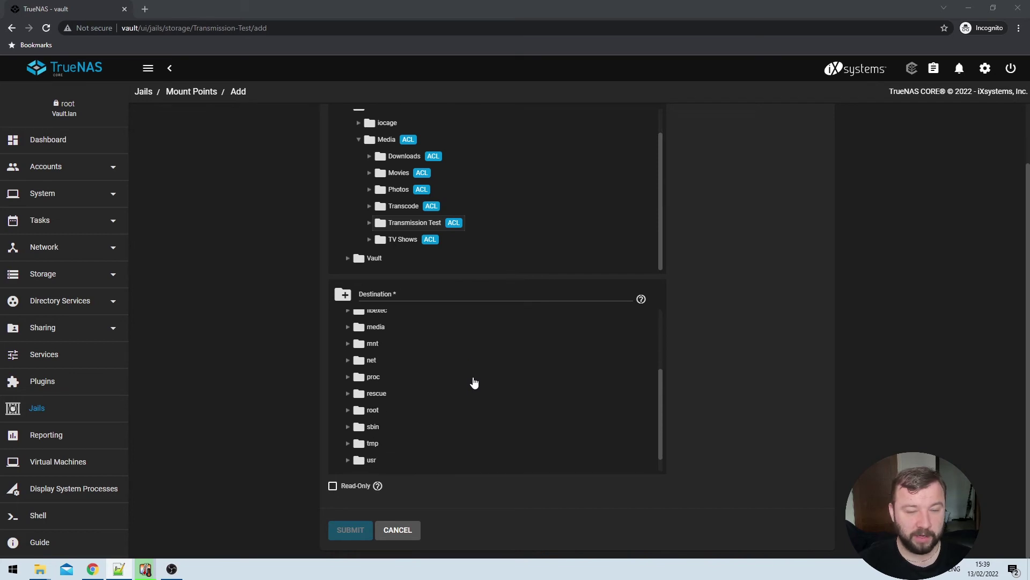
pyautogui.click(349, 446)
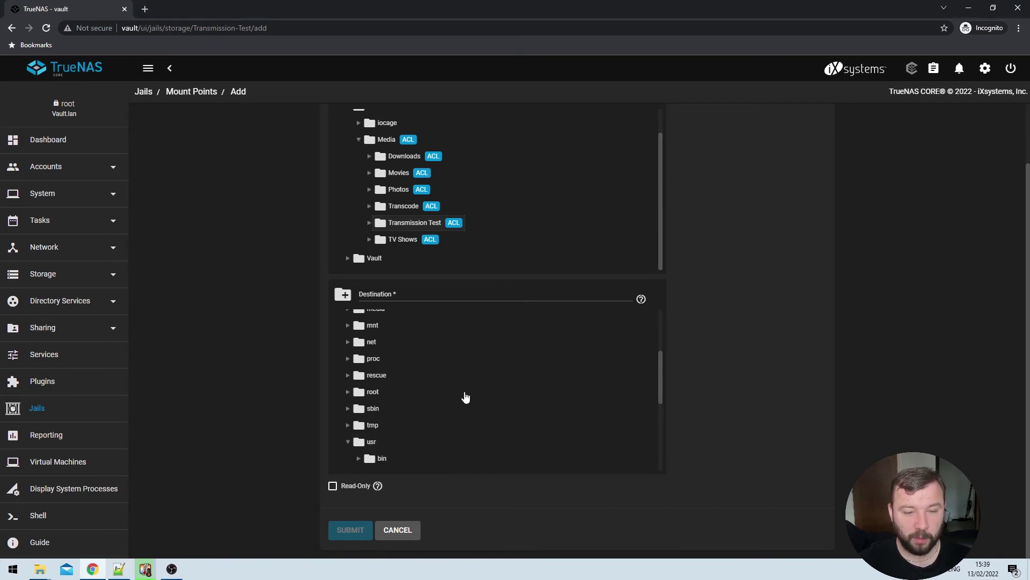
pyautogui.scroll(-1, 465, 397)
pyautogui.scroll(-3, 465, 397)
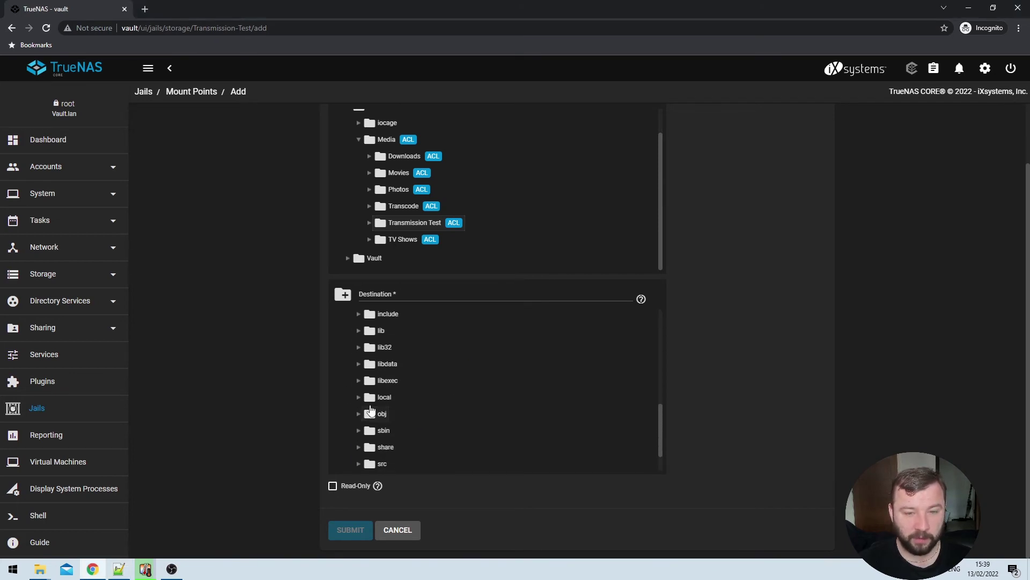
pyautogui.click(359, 397)
pyautogui.scroll(-3, 454, 380)
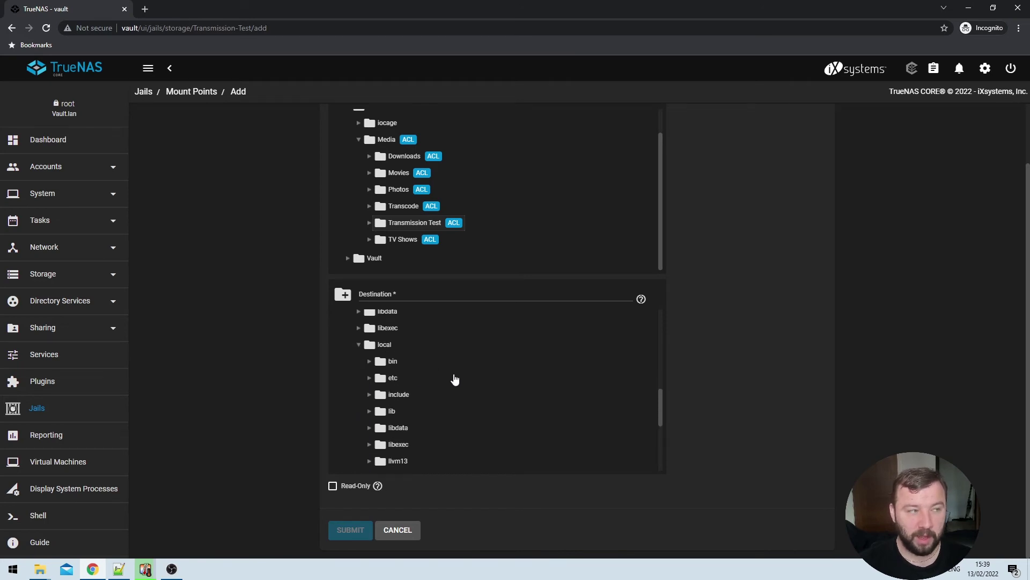
pyautogui.scroll(2, 454, 379)
pyautogui.scroll(3, 446, 384)
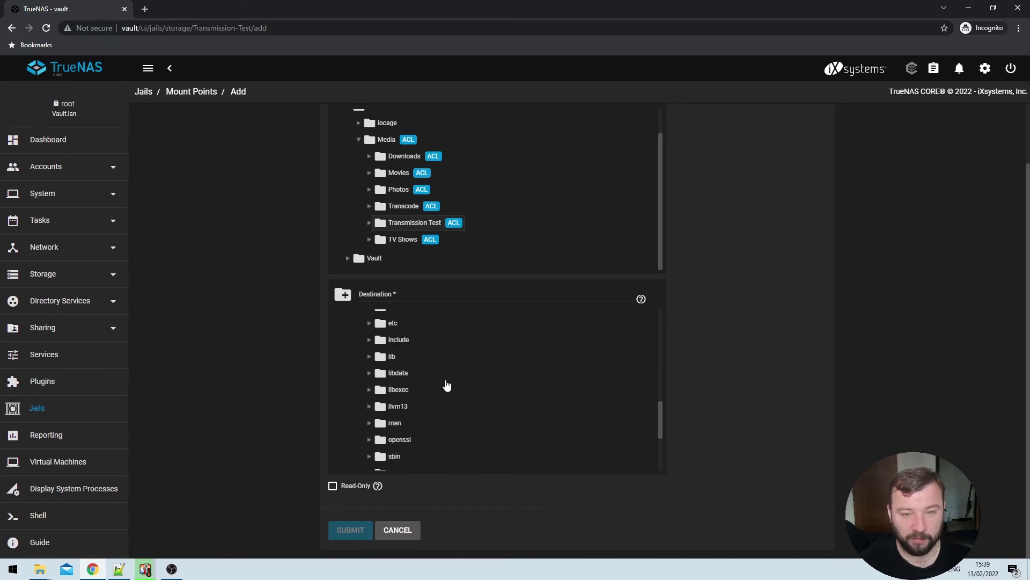
pyautogui.click(370, 430)
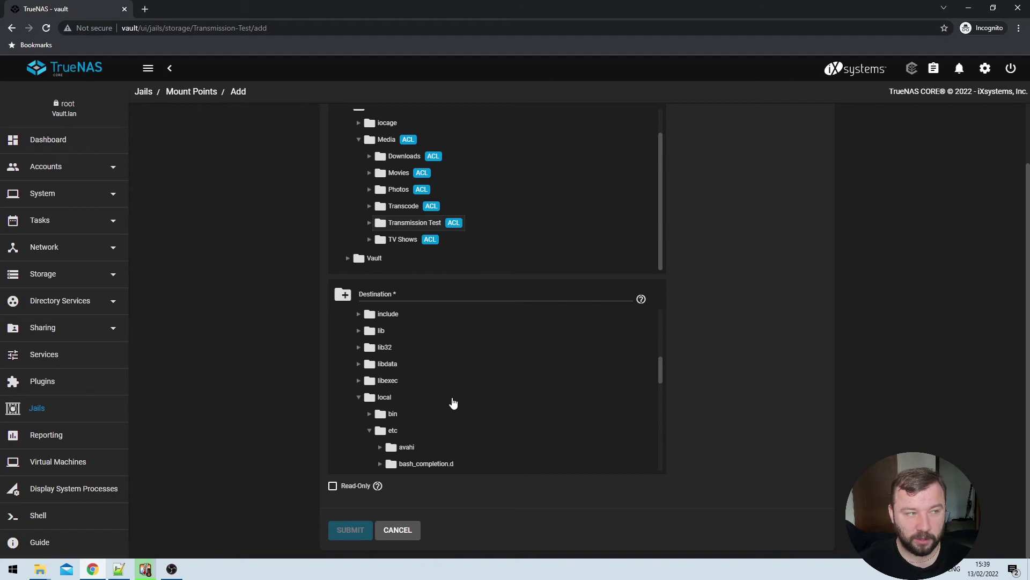
# Choose transmission/home/Downloads as the destination and submit the mount point
pyautogui.scroll(-2, 453, 403)
pyautogui.scroll(-1, 456, 403)
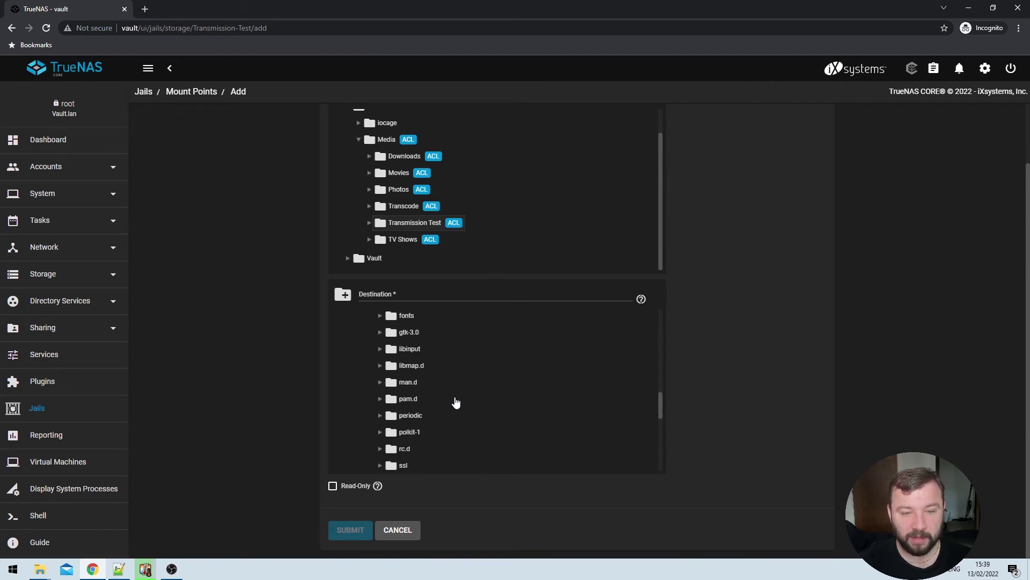
pyautogui.scroll(-1, 455, 403)
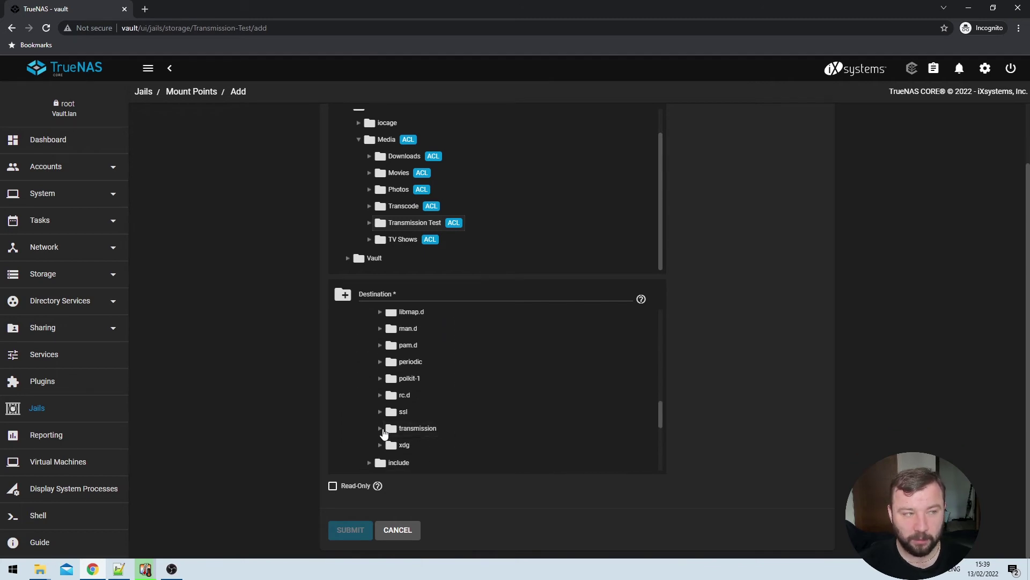
pyautogui.scroll(-1, 457, 405)
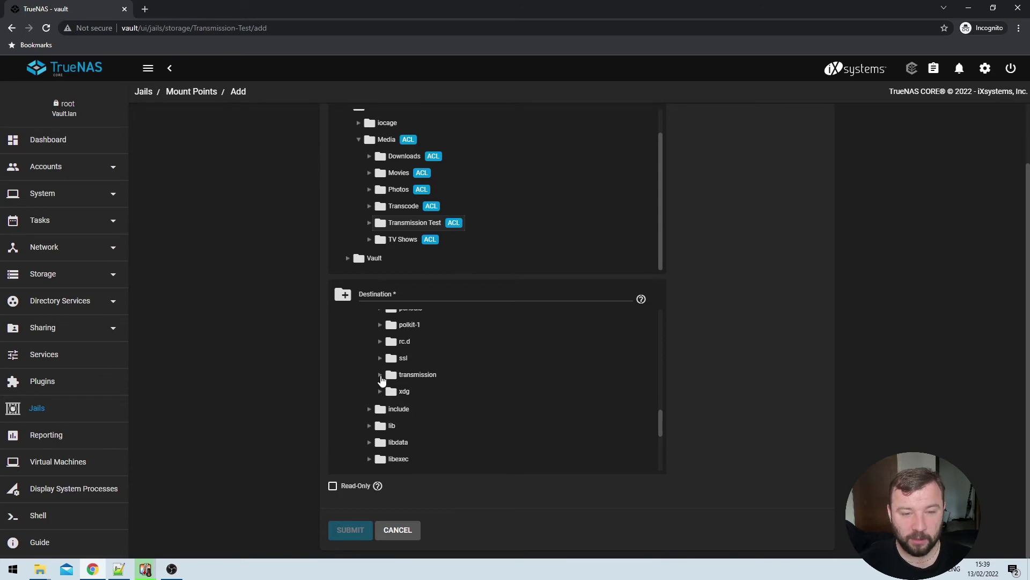
pyautogui.click(380, 375)
pyautogui.click(392, 392)
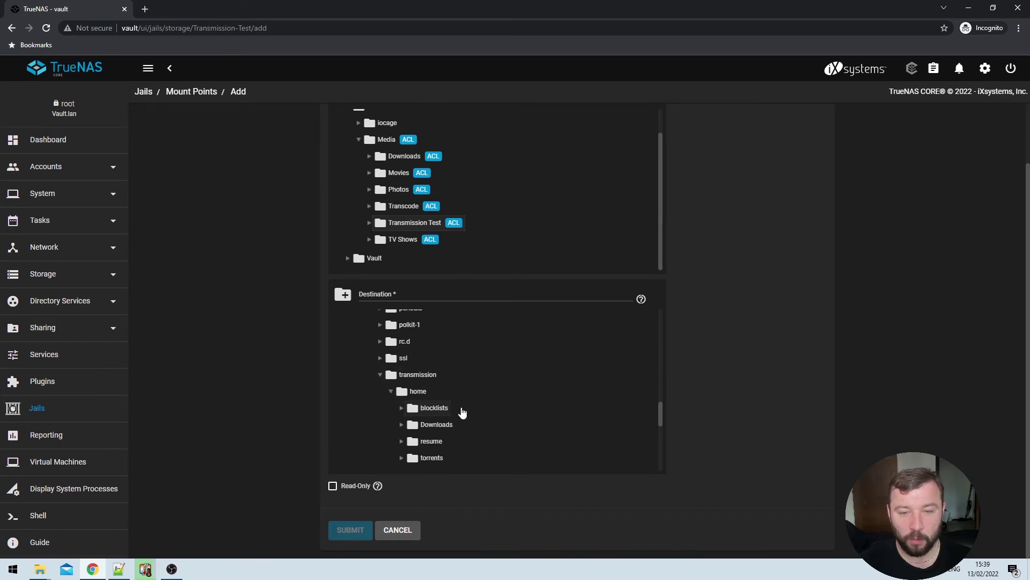
pyautogui.scroll(-1, 460, 411)
pyautogui.click(435, 375)
pyautogui.scroll(-2, 455, 380)
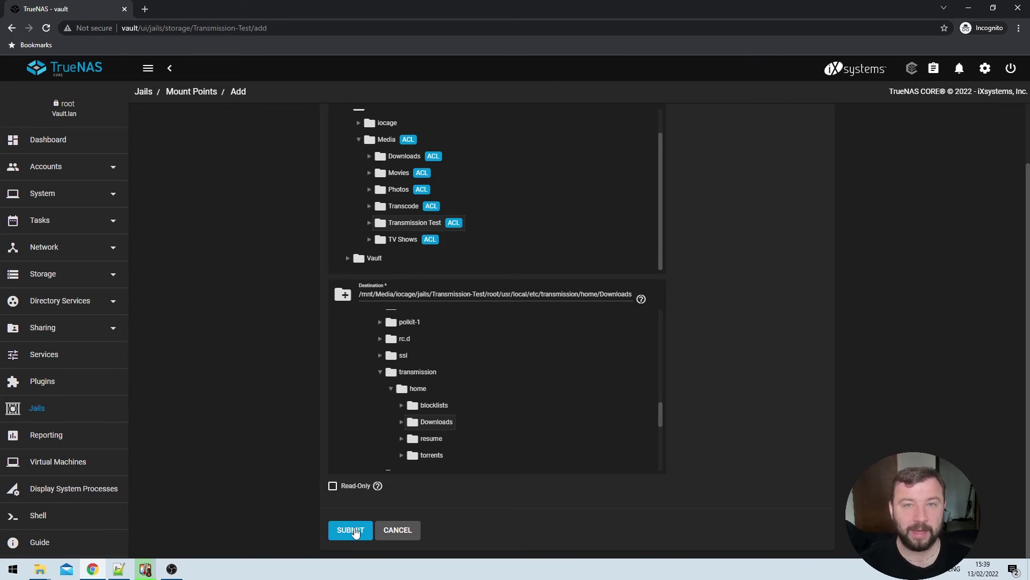
pyautogui.click(352, 530)
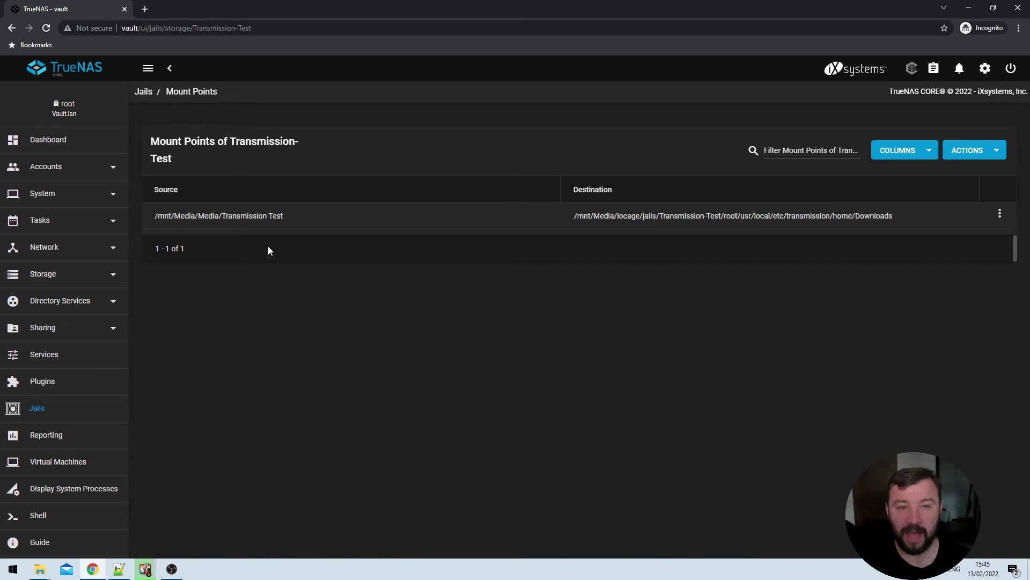
# Check the mount point's source path, then go to Storage > Pools
pyautogui.moveTo(294, 217); pyautogui.dragTo(156, 213)
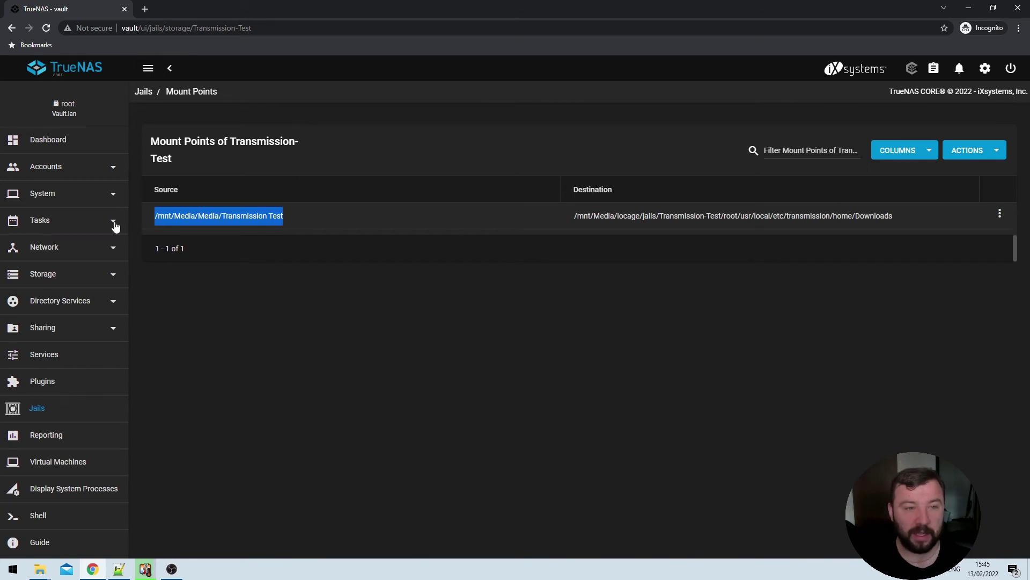
pyautogui.click(110, 278)
pyautogui.click(96, 299)
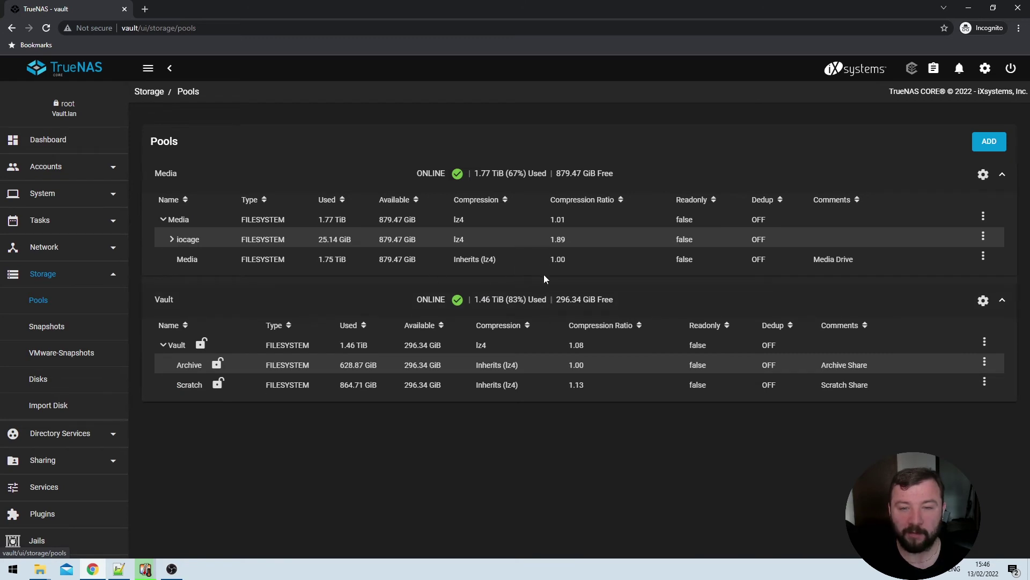
# Edit the Media dataset's permissions, add a new ACL item and open its Who choices
pyautogui.click(983, 257)
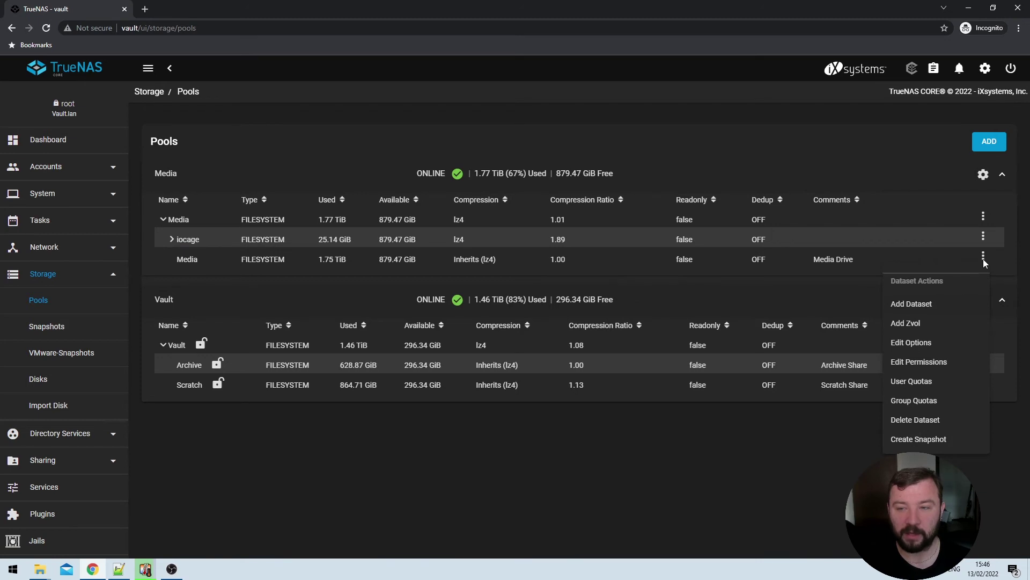
pyautogui.click(934, 363)
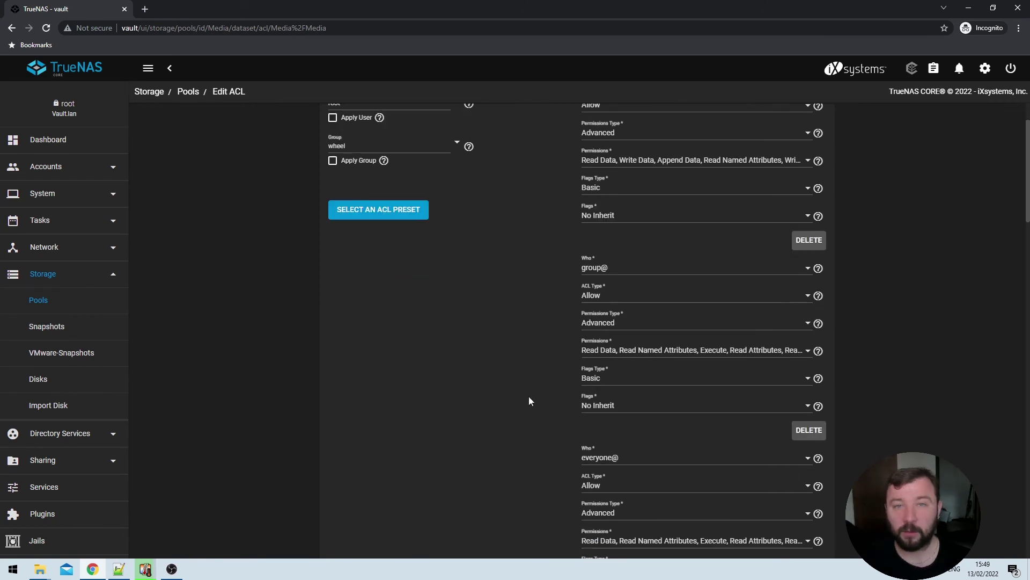
pyautogui.scroll(-10, 529, 401)
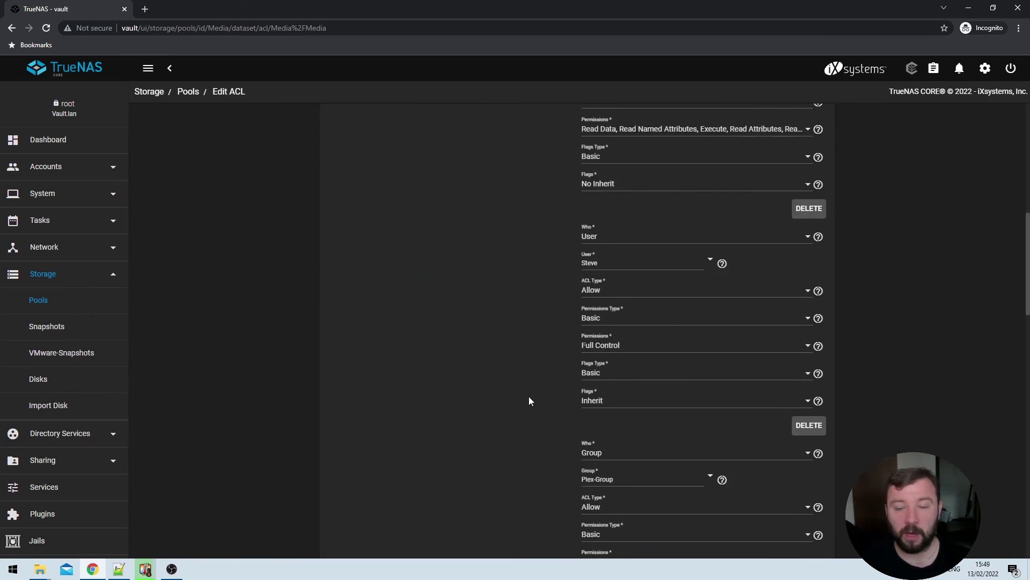
pyautogui.scroll(-5, 529, 401)
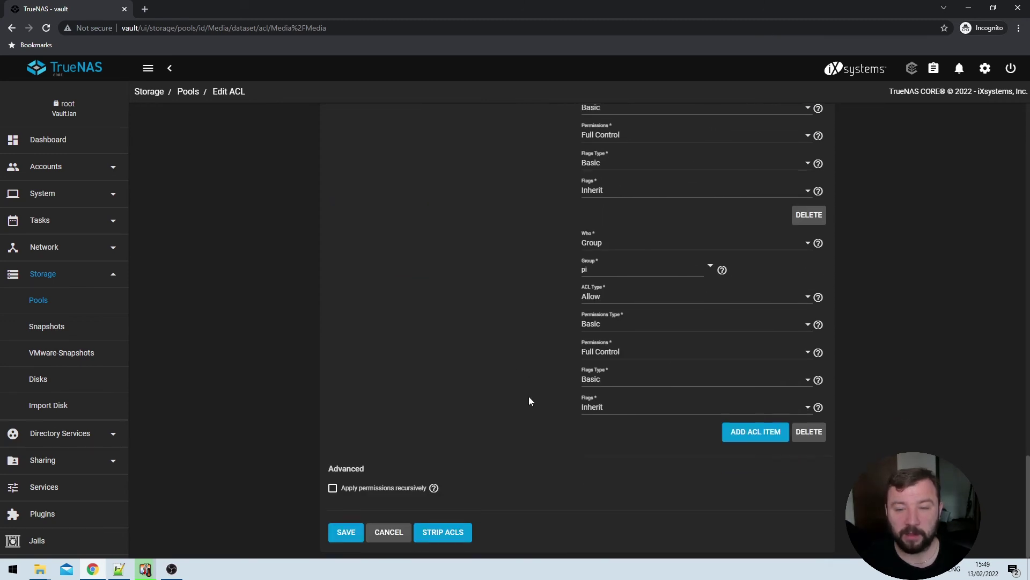
pyautogui.click(755, 430)
pyautogui.scroll(-3, 507, 414)
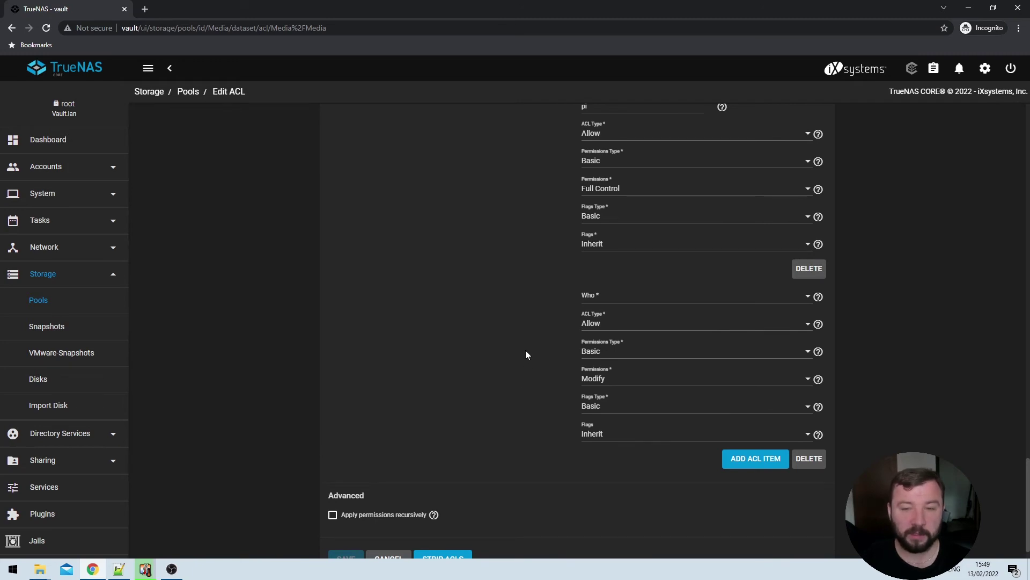
pyautogui.click(715, 296)
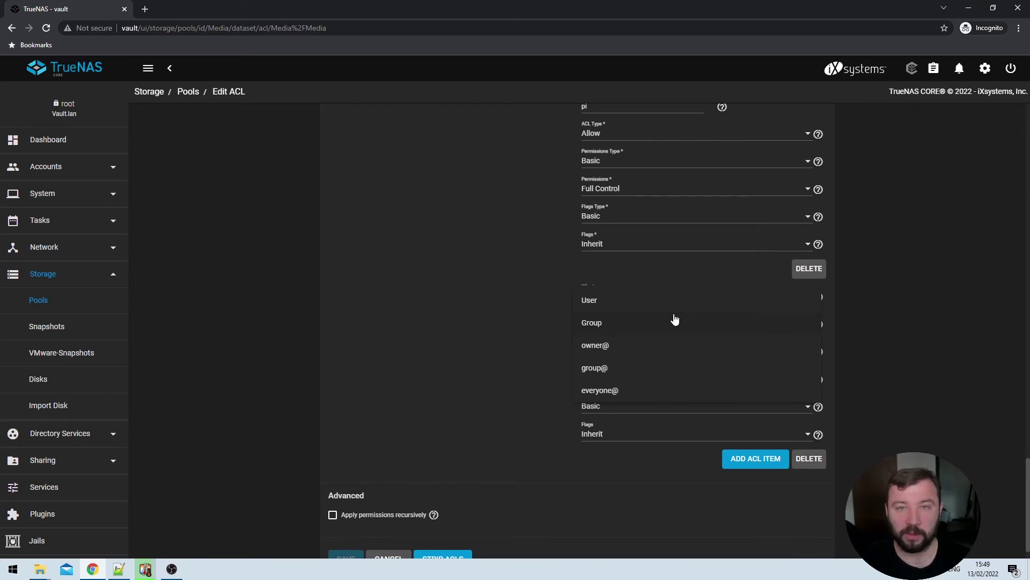
# Make the new ACL entry apply to the group Torrent-Group
pyautogui.click(675, 319)
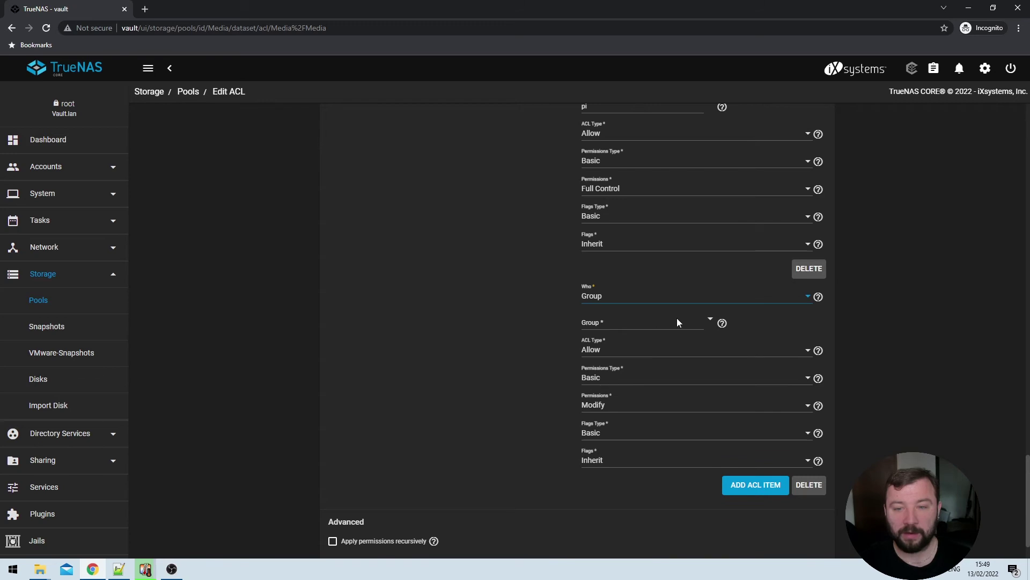
pyautogui.click(710, 321)
pyautogui.scroll(-10, 782, 375)
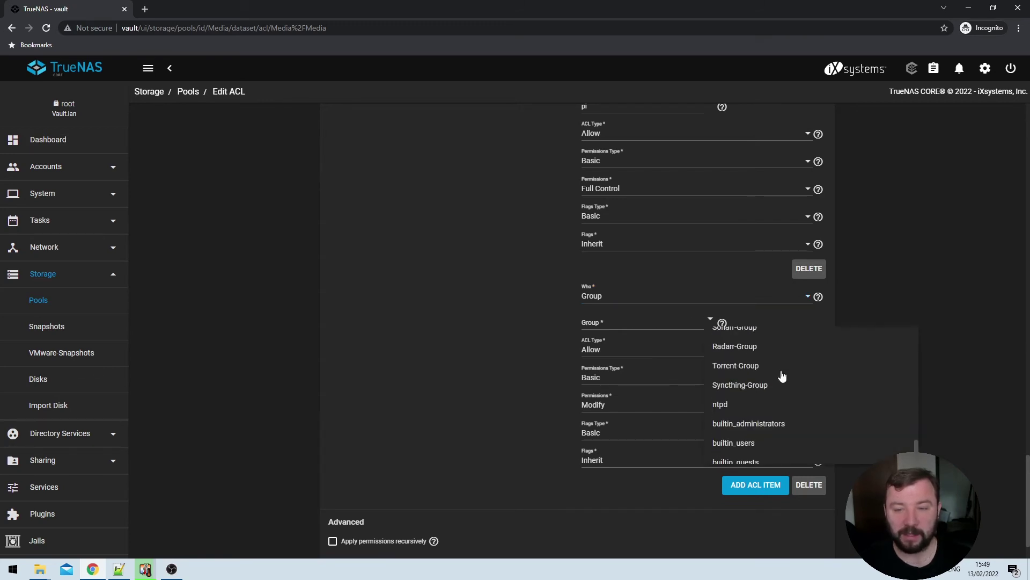
pyautogui.scroll(-2, 781, 375)
pyautogui.scroll(3, 772, 380)
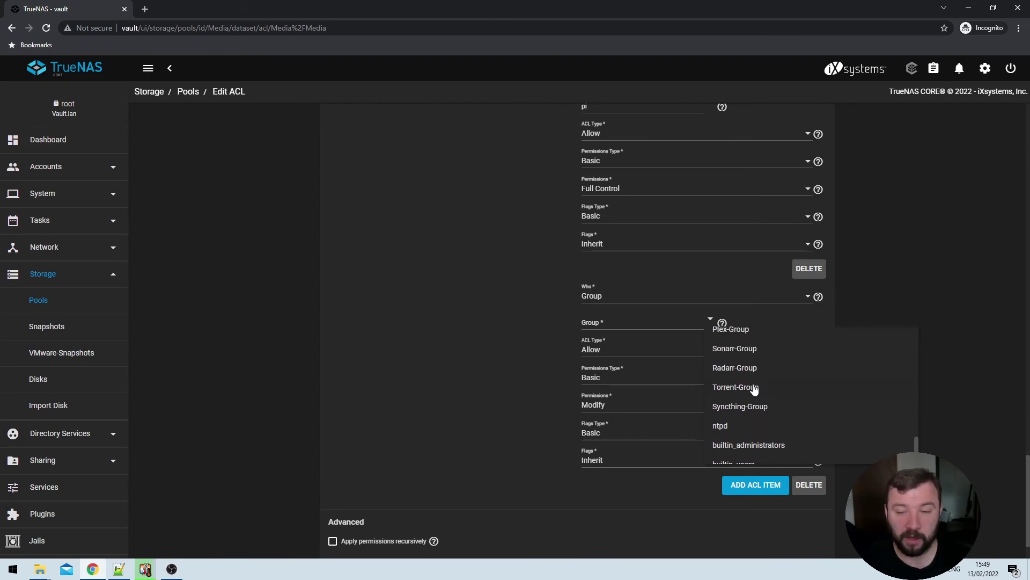
pyautogui.click(735, 387)
pyautogui.scroll(-1, 541, 365)
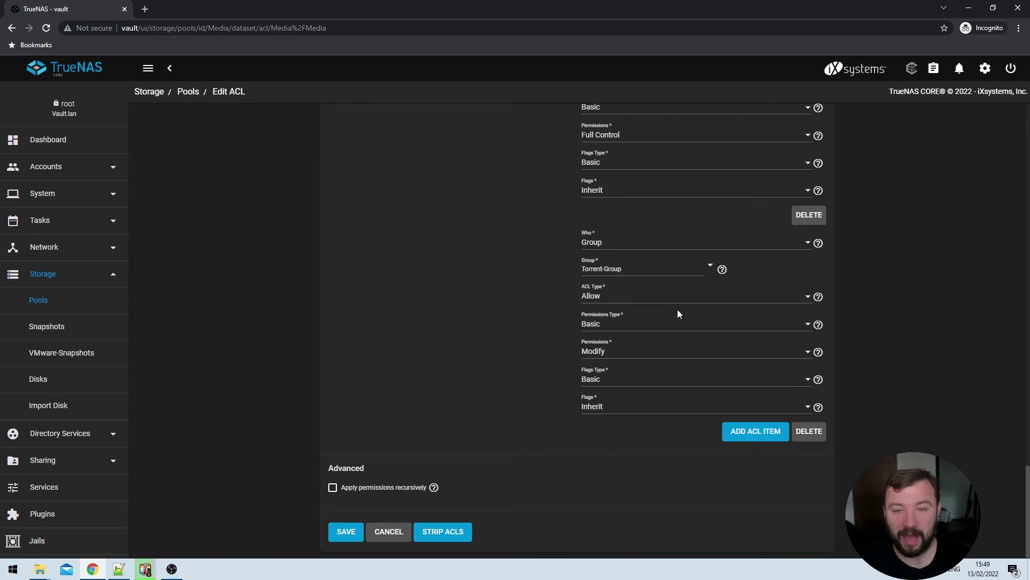
# Set the entry to Basic permissions type with Full Control
pyautogui.click(631, 326)
pyautogui.click(632, 329)
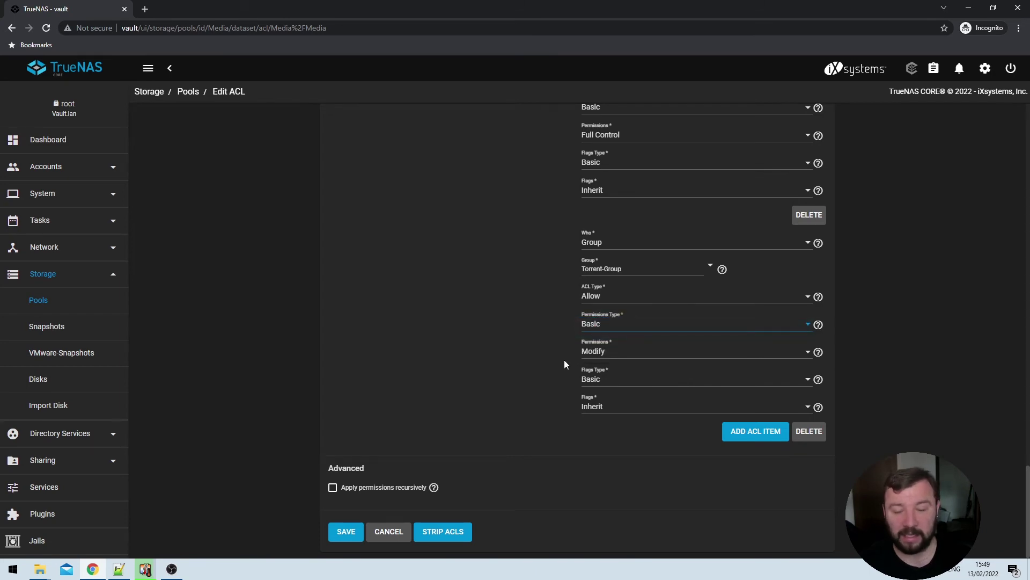
pyautogui.click(630, 350)
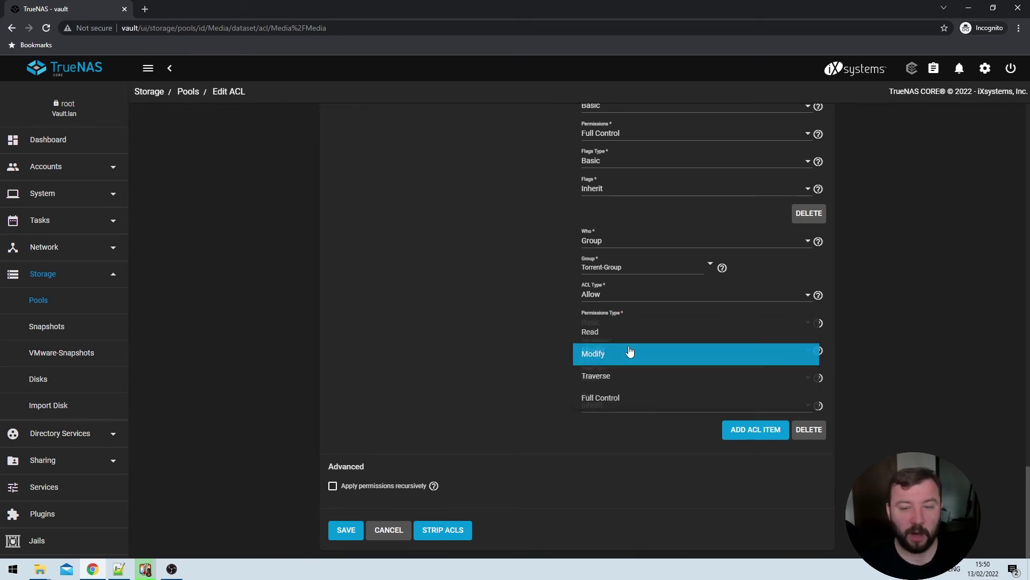
pyautogui.click(628, 399)
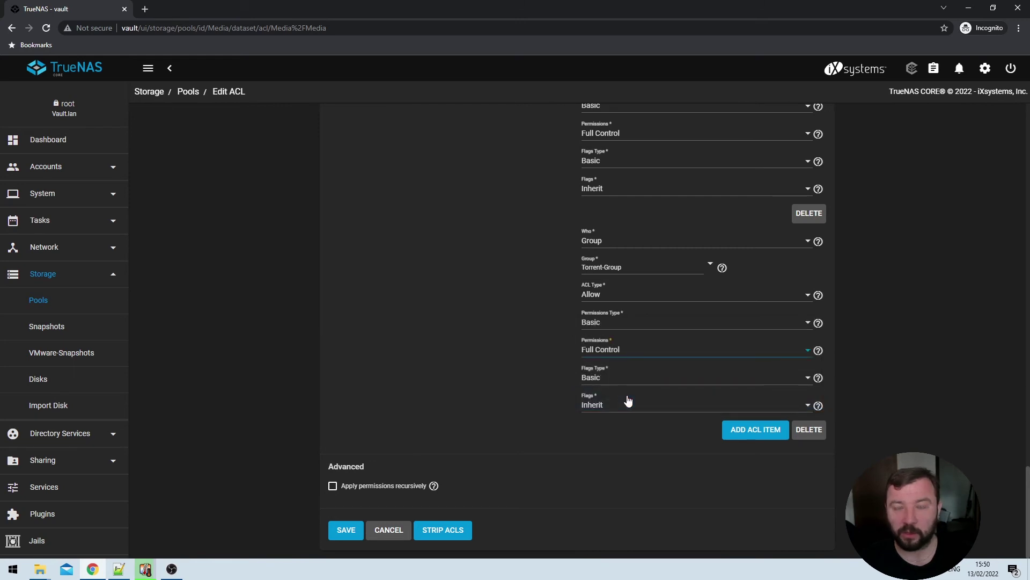
# Apply the Media ACL recursively, confirm the warning, and save it
pyautogui.click(370, 486)
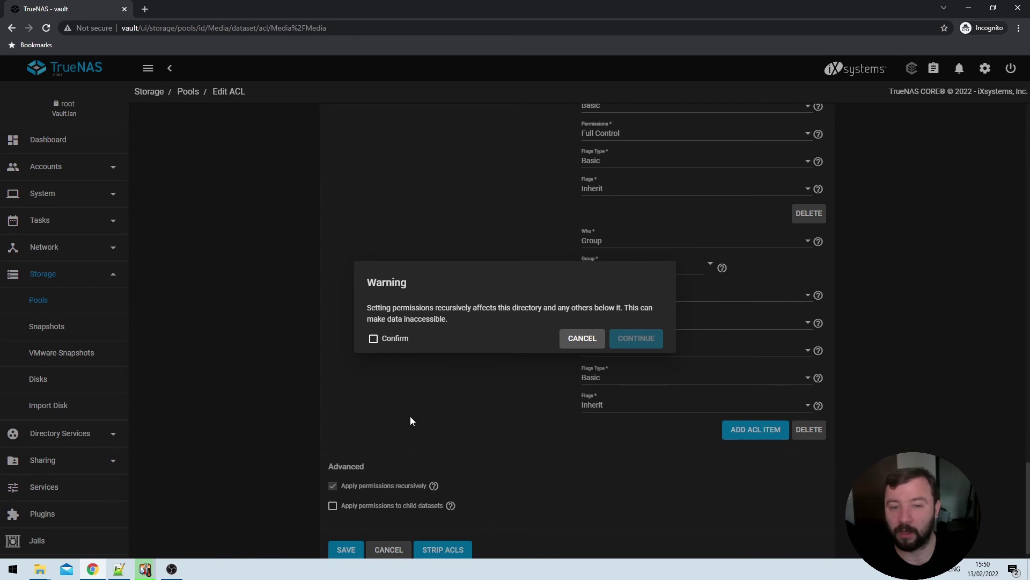
pyautogui.click(395, 346)
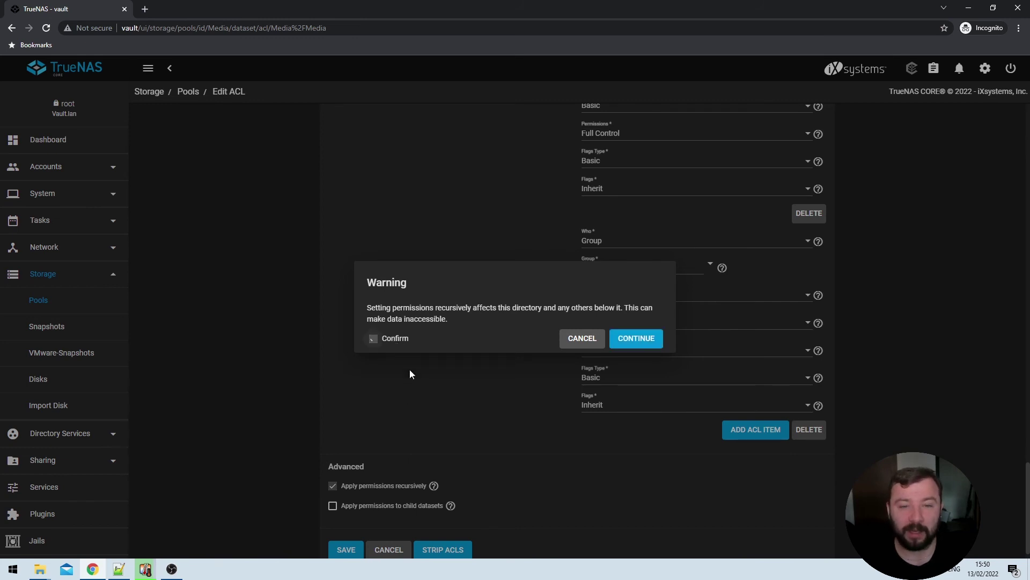
pyautogui.click(631, 339)
pyautogui.scroll(-1, 443, 386)
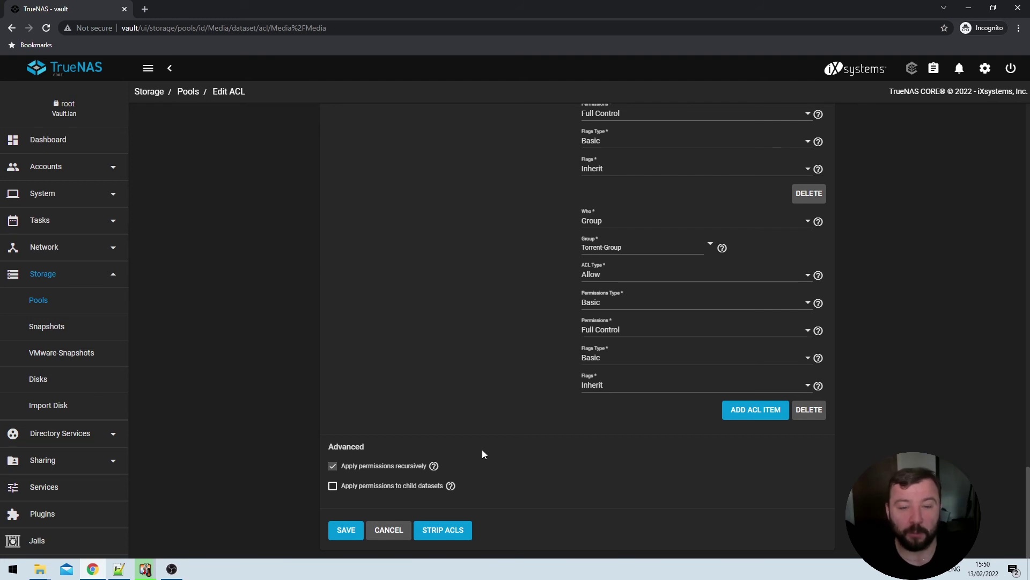
pyautogui.click(352, 527)
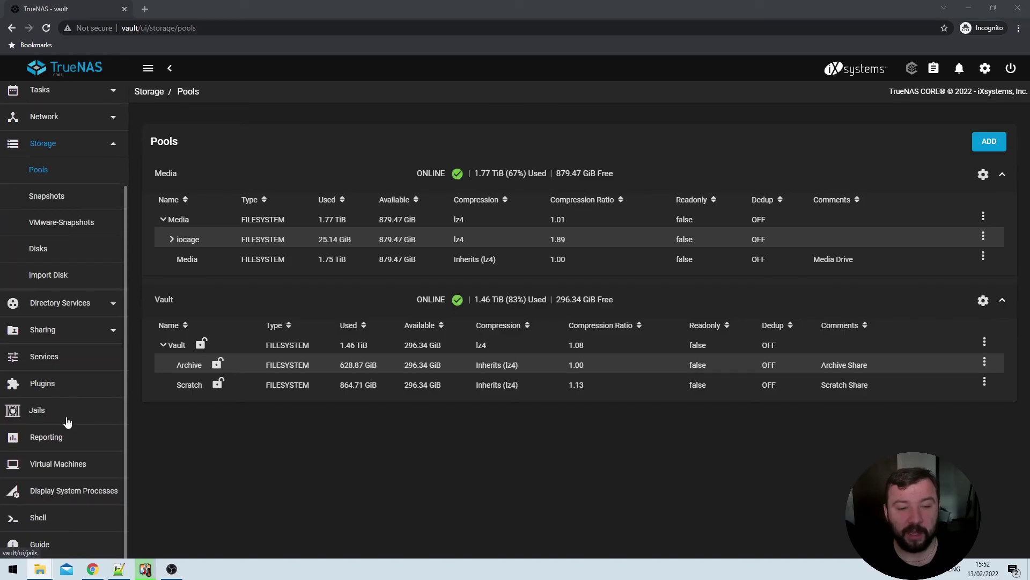
# Start the Transmission-Test jail from the Jails list
pyautogui.click(67, 420)
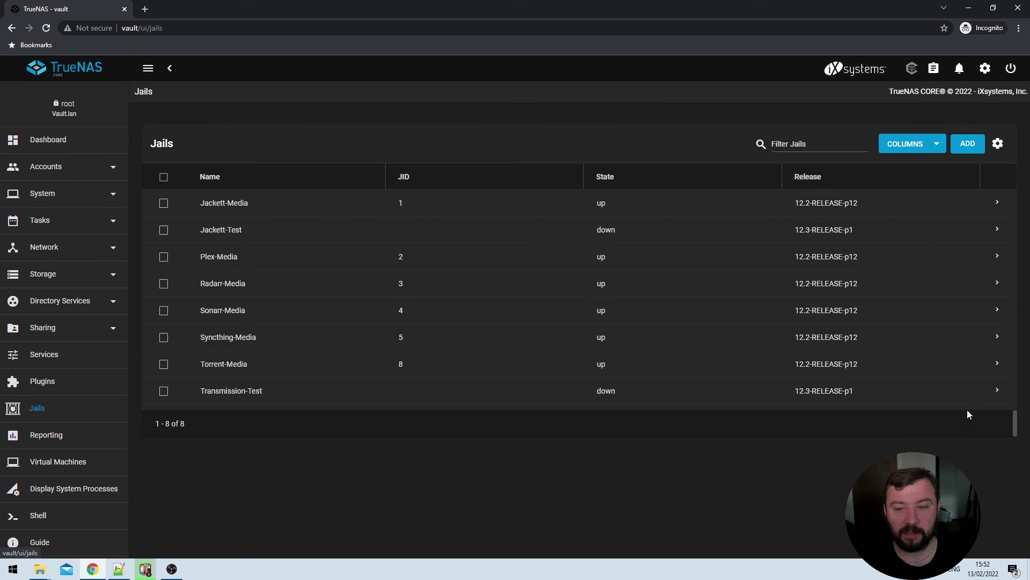
pyautogui.click(997, 392)
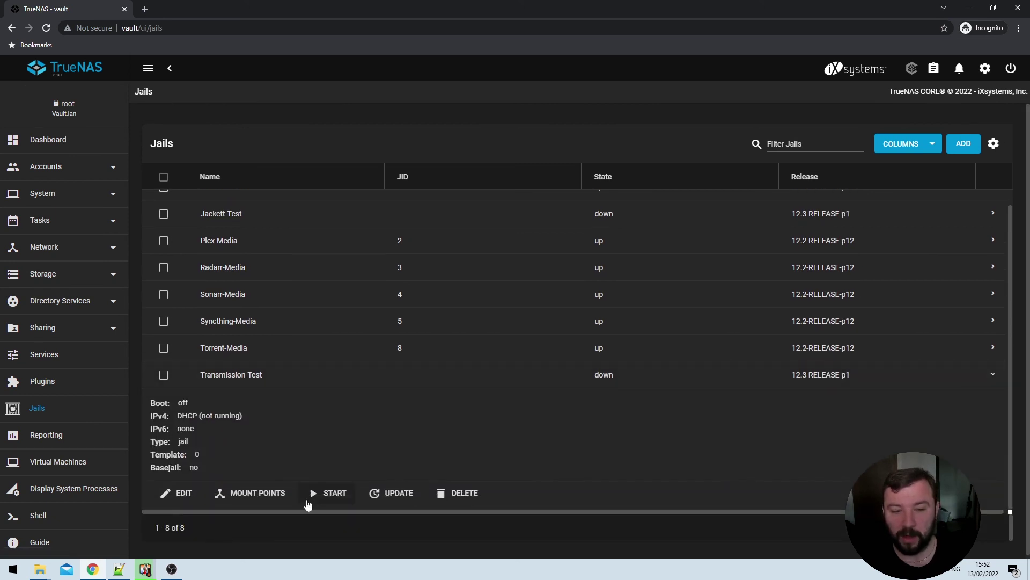
pyautogui.click(326, 494)
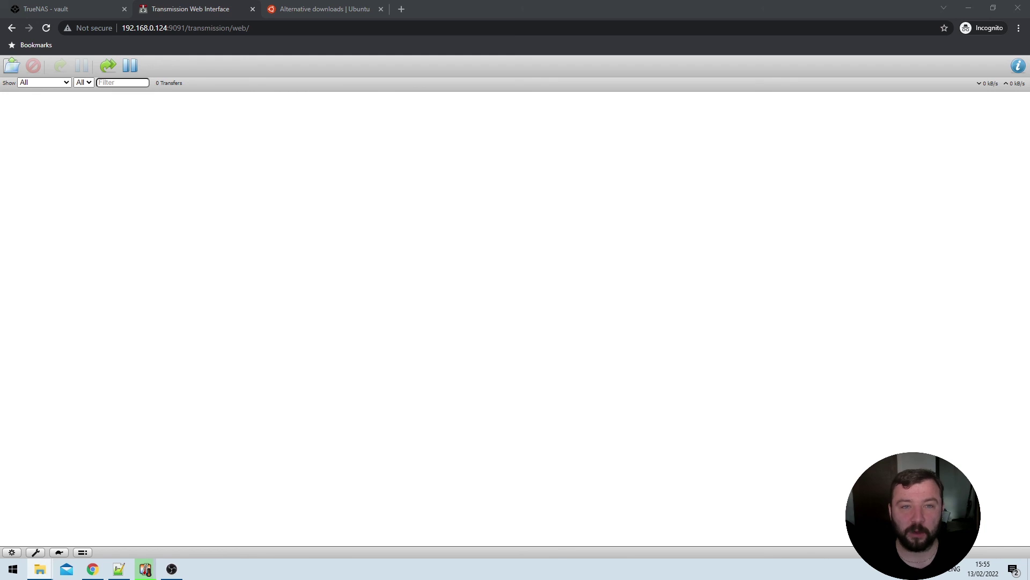
# Copy the Ubuntu 21.10 Desktop torrent link from the alternative downloads page
pyautogui.click(323, 9)
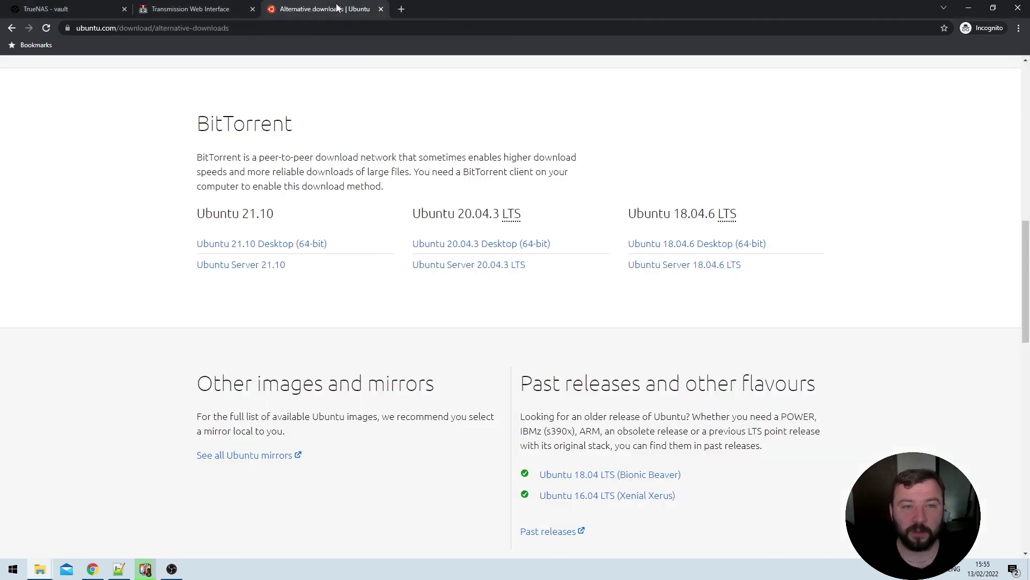
pyautogui.rightClick(284, 244)
pyautogui.click(315, 310)
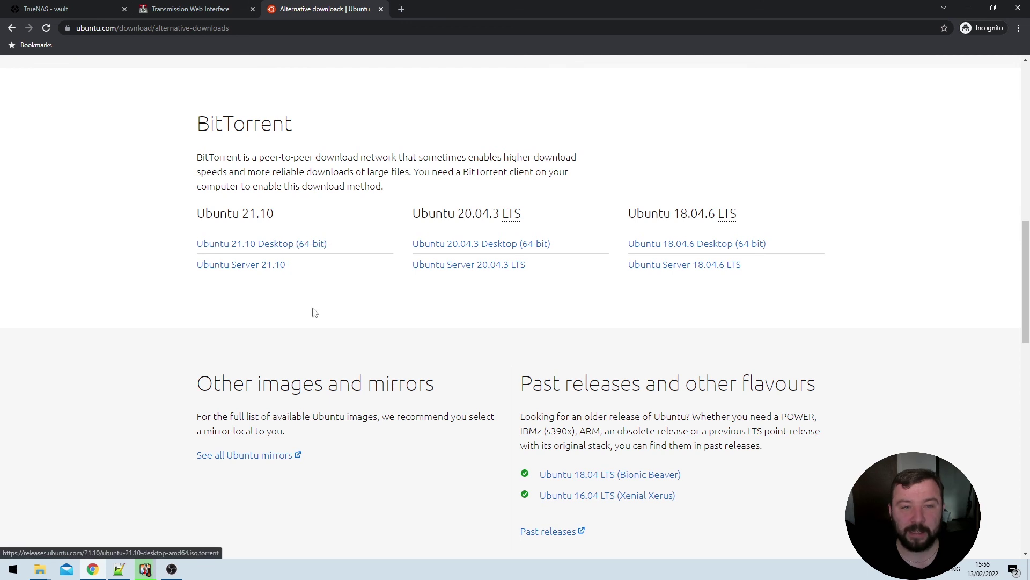
# Paste the torrent link into Transmission's Open Torrent URL field and upload it
pyautogui.click(181, 9)
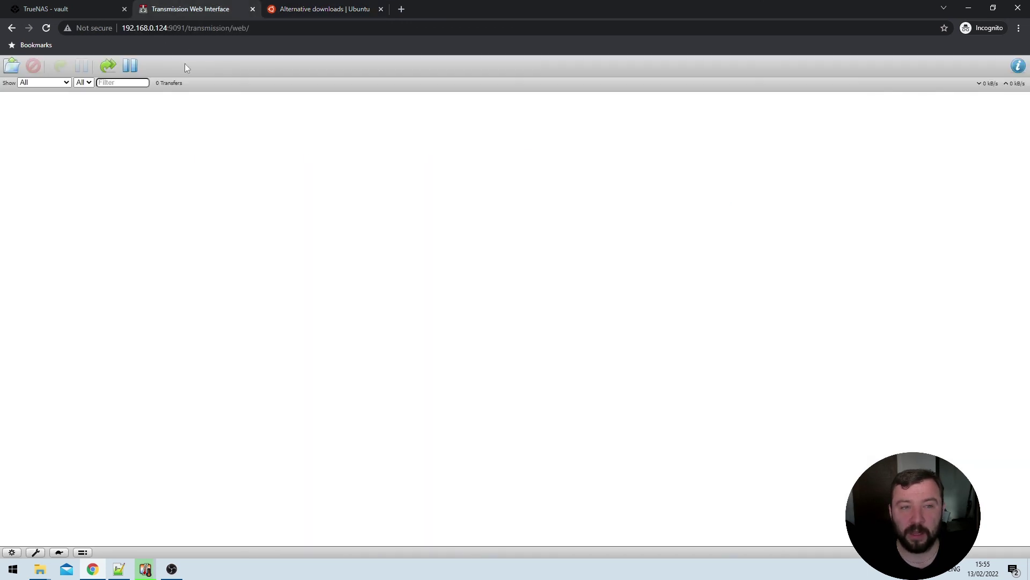
pyautogui.click(13, 74)
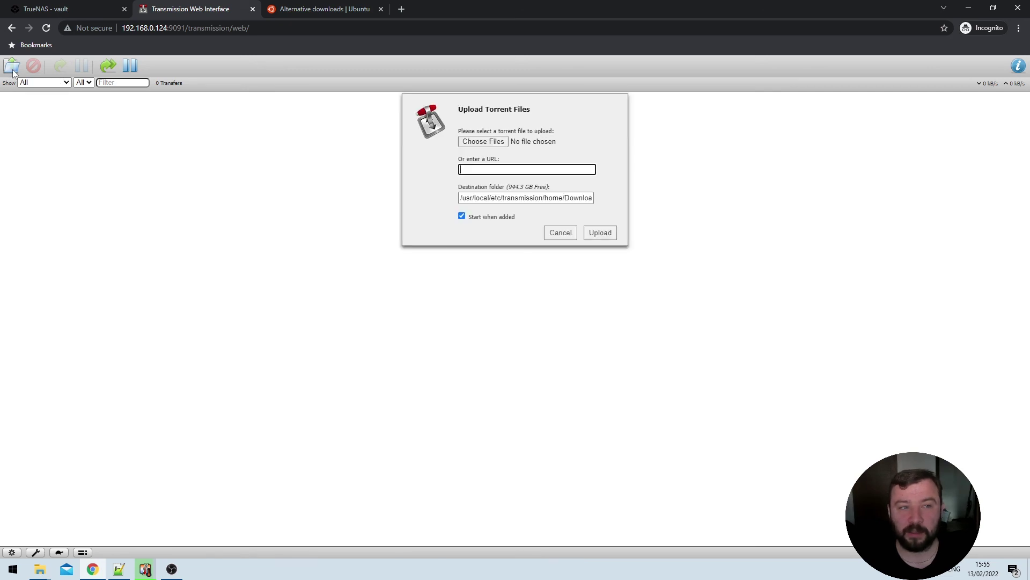
pyautogui.rightClick(475, 171)
pyautogui.click(510, 257)
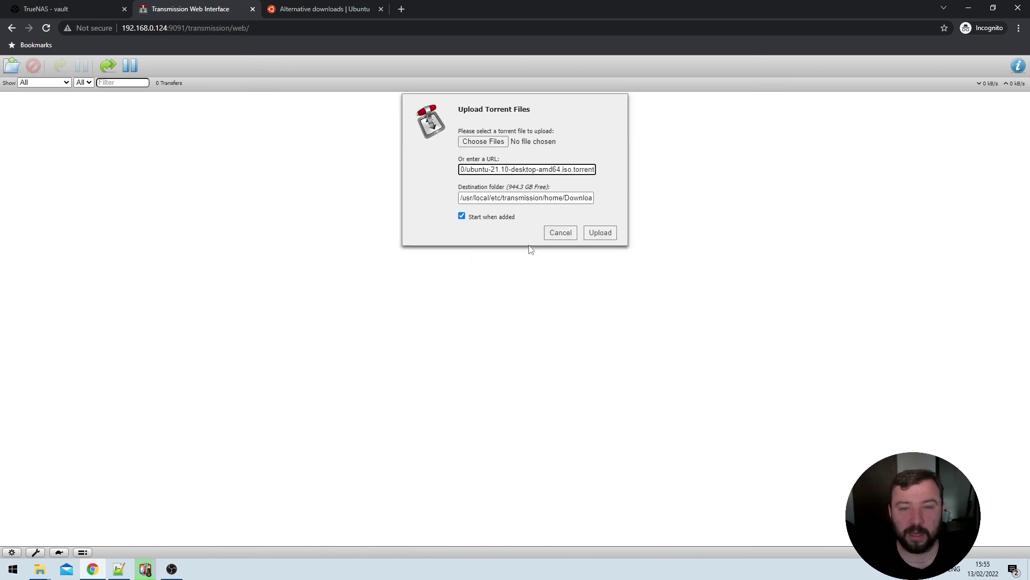
pyautogui.click(610, 238)
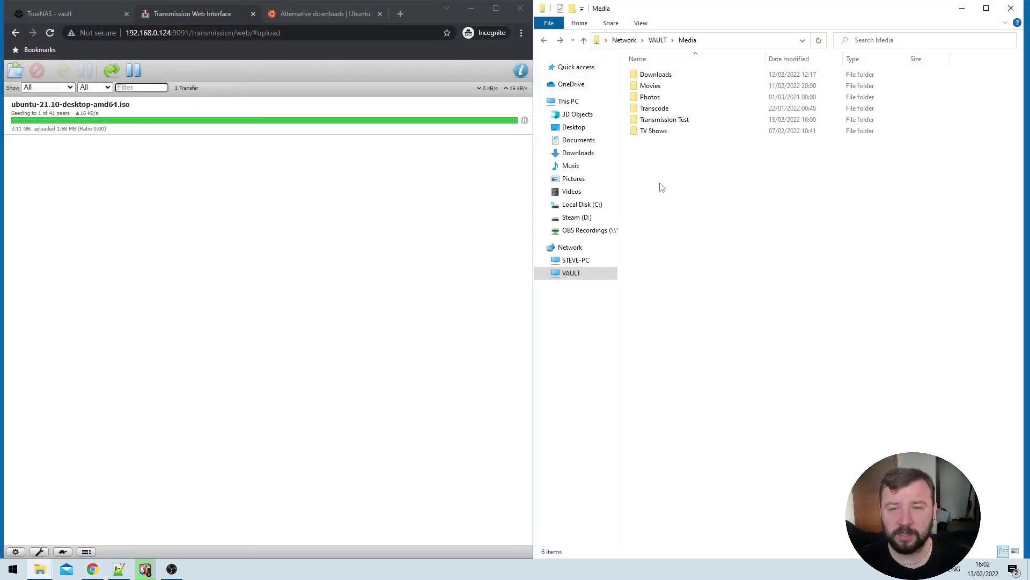
# Open the Transmission Test folder to see the ubuntu-21.10-desktop-amd64 image
pyautogui.doubleClick(683, 123)
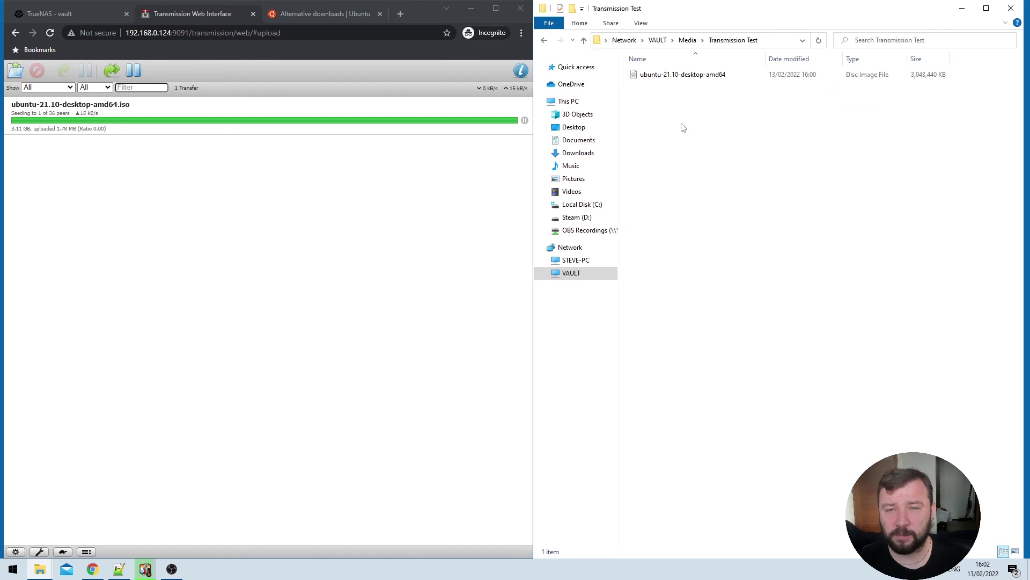